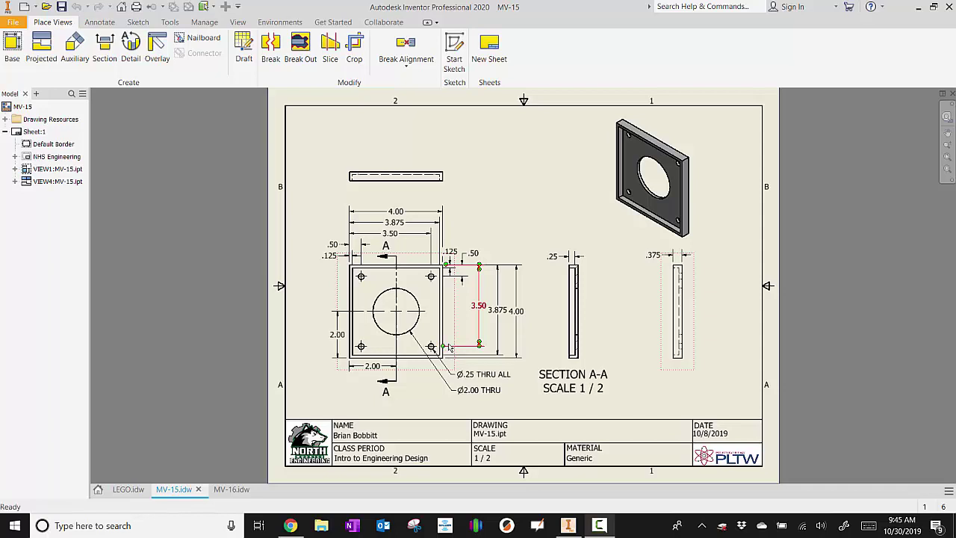
# Create a new part and start a 2D sketch on the front (XY) origin plane
pyautogui.press('Escape')
pyautogui.click(25, 6)
pyautogui.doubleClick(403, 162)
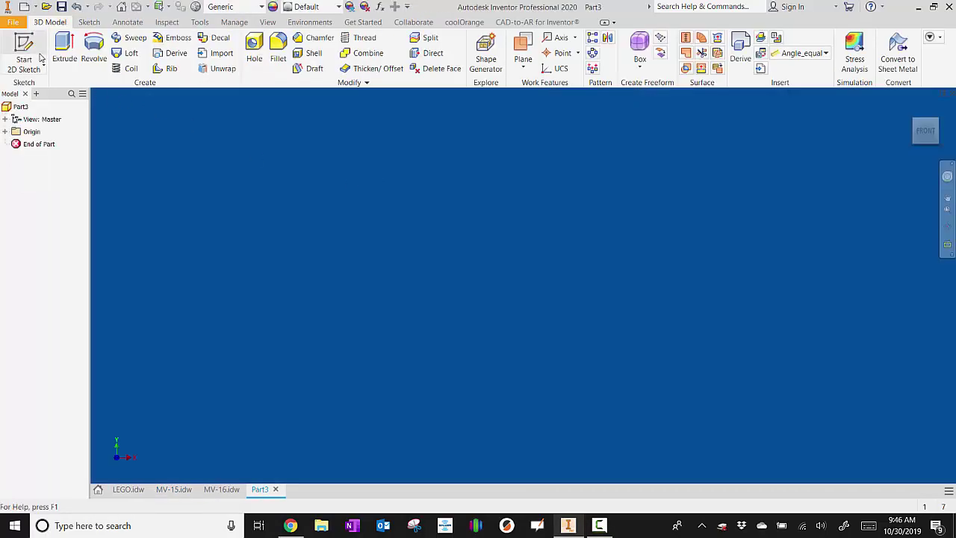
pyautogui.click(39, 52)
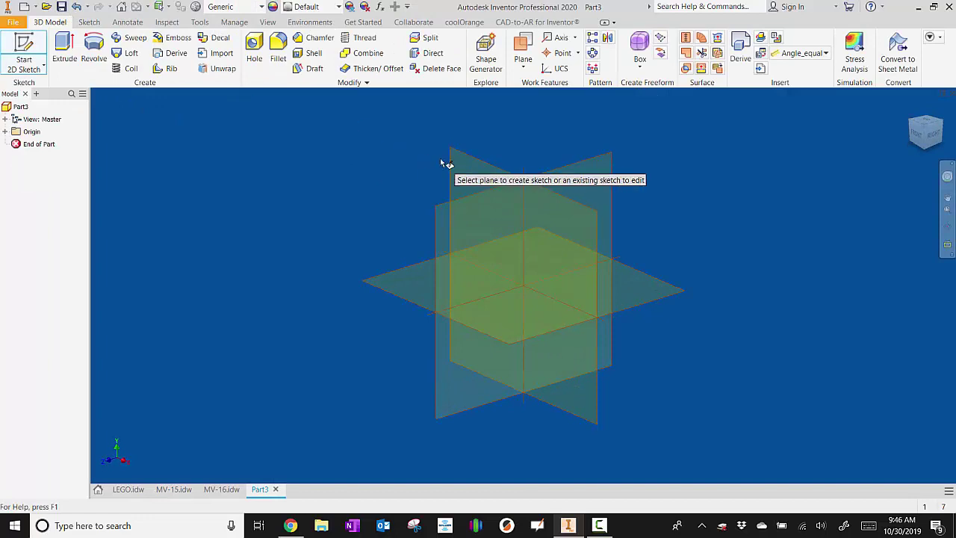
pyautogui.click(479, 163)
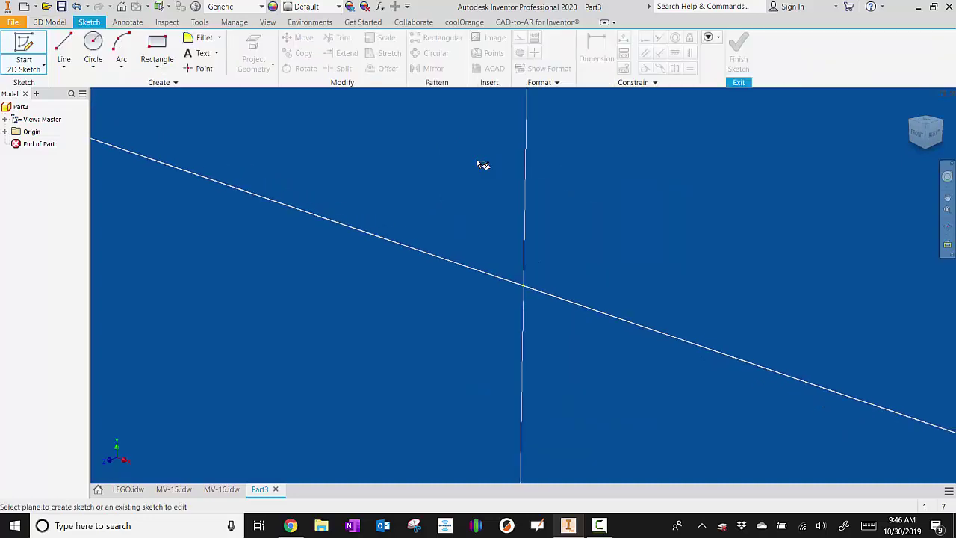
# Sketch a 4 in by 4 in square with its lower-left corner at the origin
pyautogui.click(156, 49)
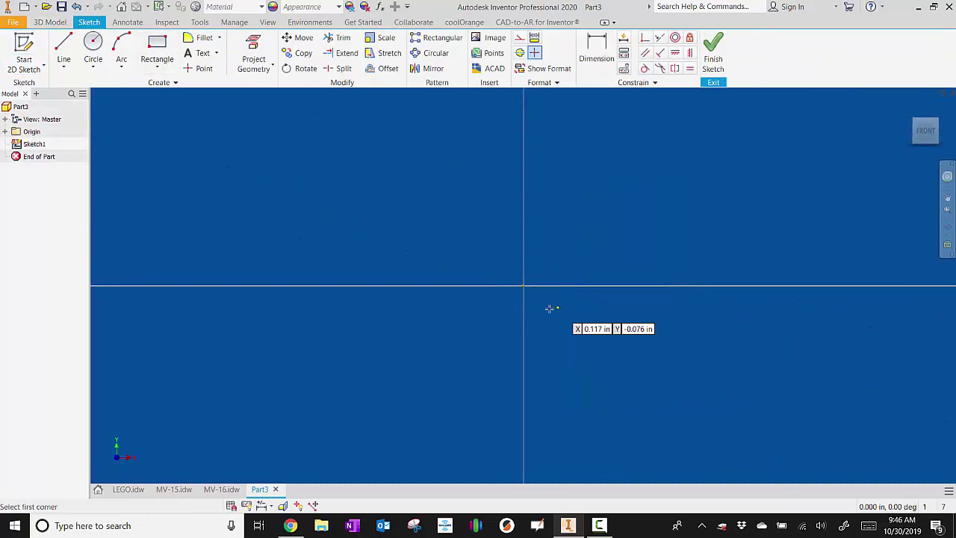
pyautogui.click(525, 286)
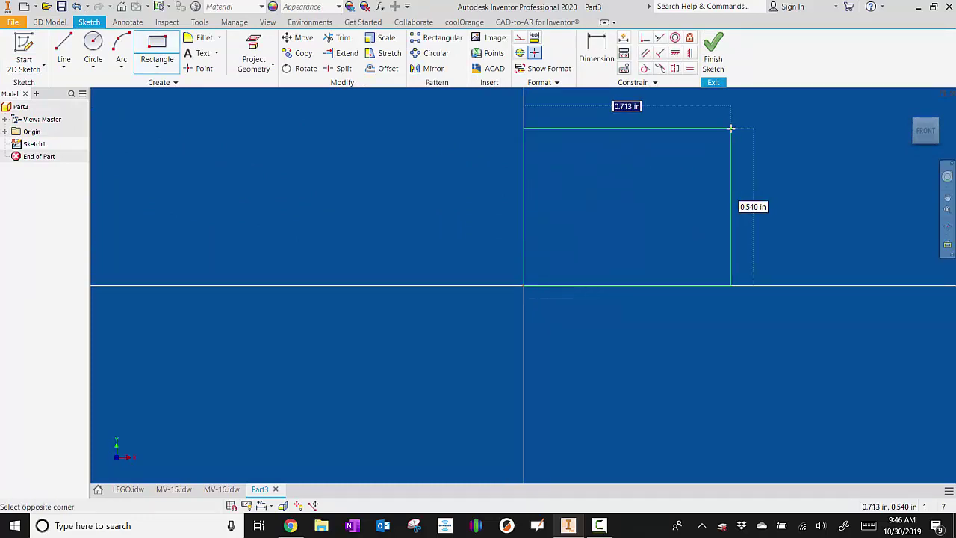
pyautogui.write('4')
pyautogui.press('Tab')
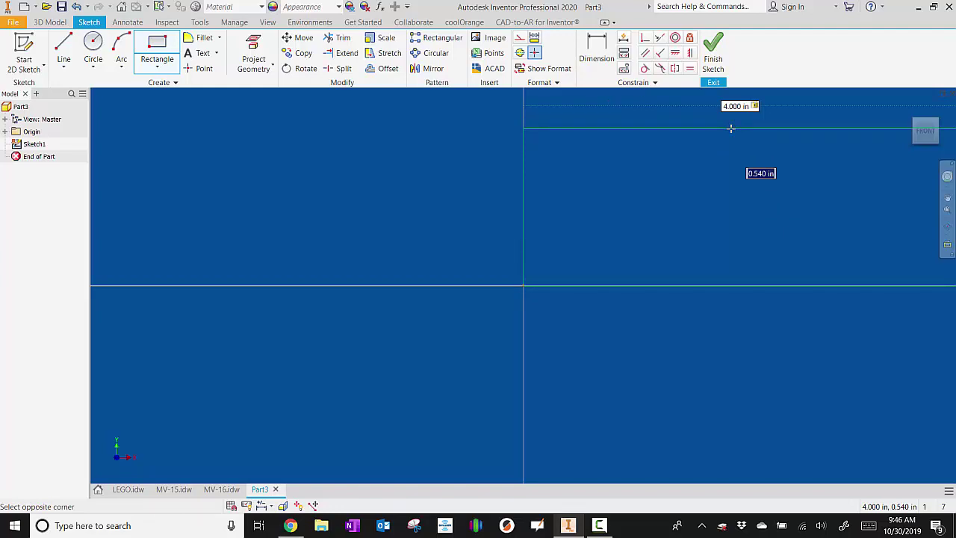
pyautogui.write('2')
pyautogui.press('Return')
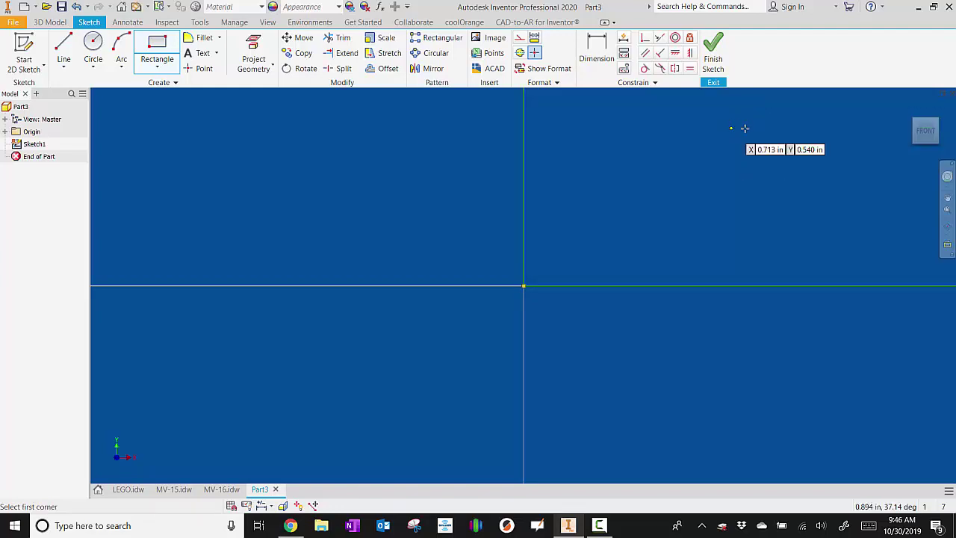
pyautogui.click(947, 212)
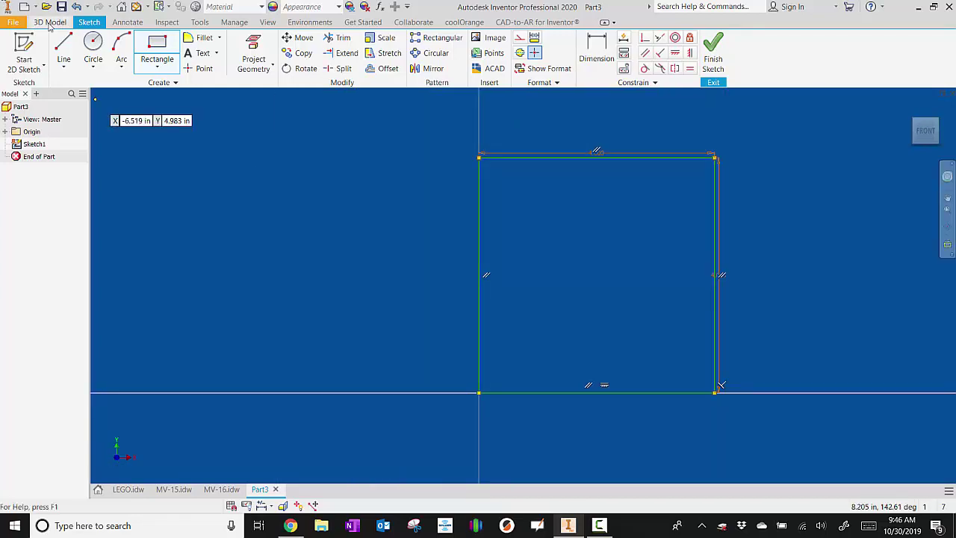
# Extrude the square profile 0.375 in, taking the thickness from the MV-15 drawing
pyautogui.click(49, 23)
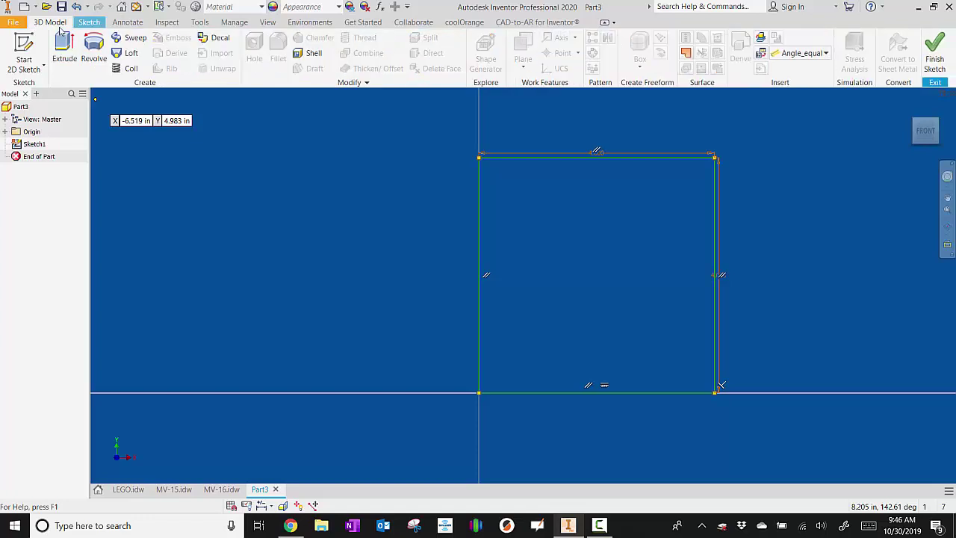
pyautogui.click(65, 46)
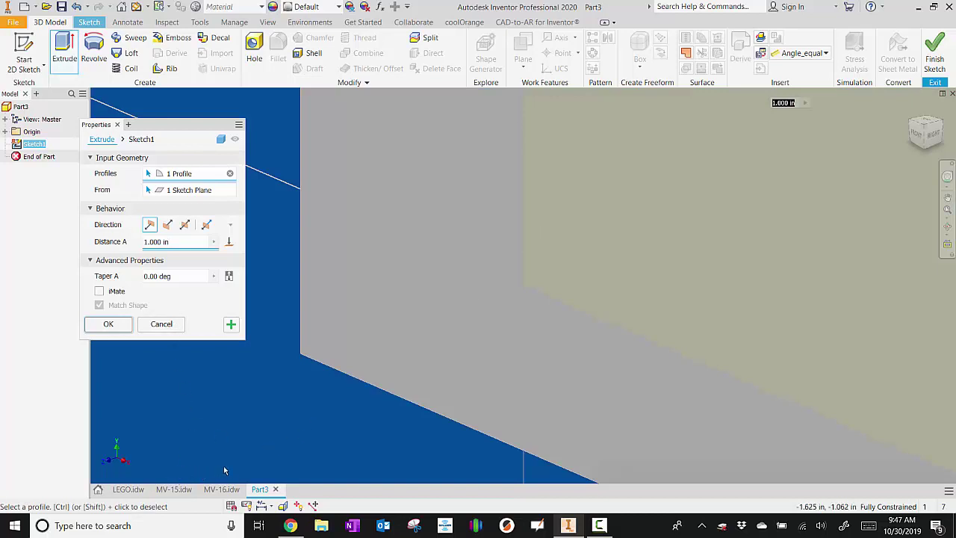
pyautogui.click(173, 489)
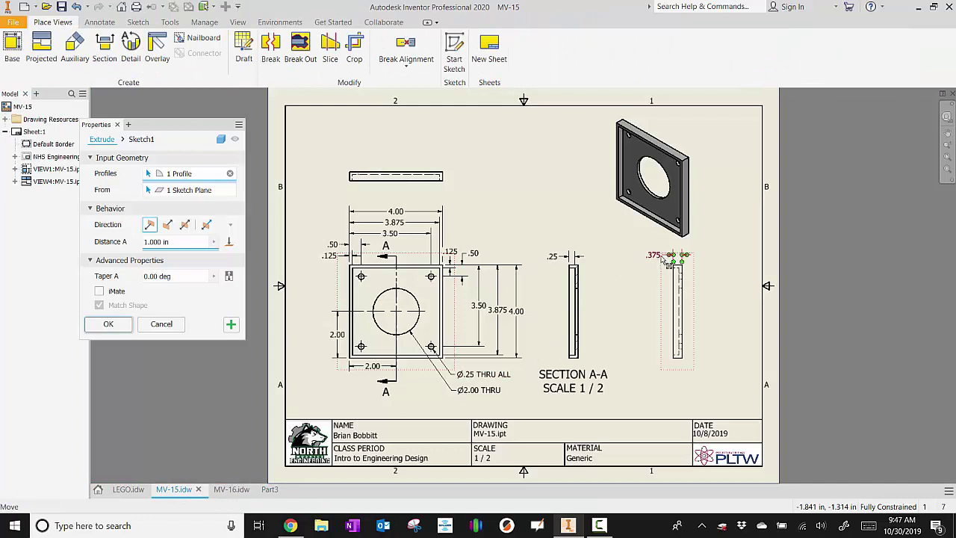
pyautogui.click(270, 489)
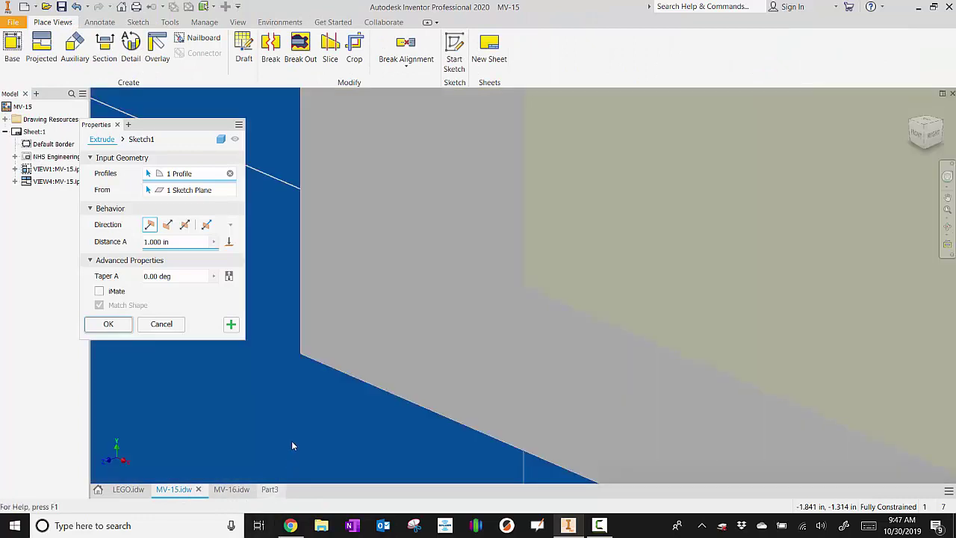
pyautogui.write('.375')
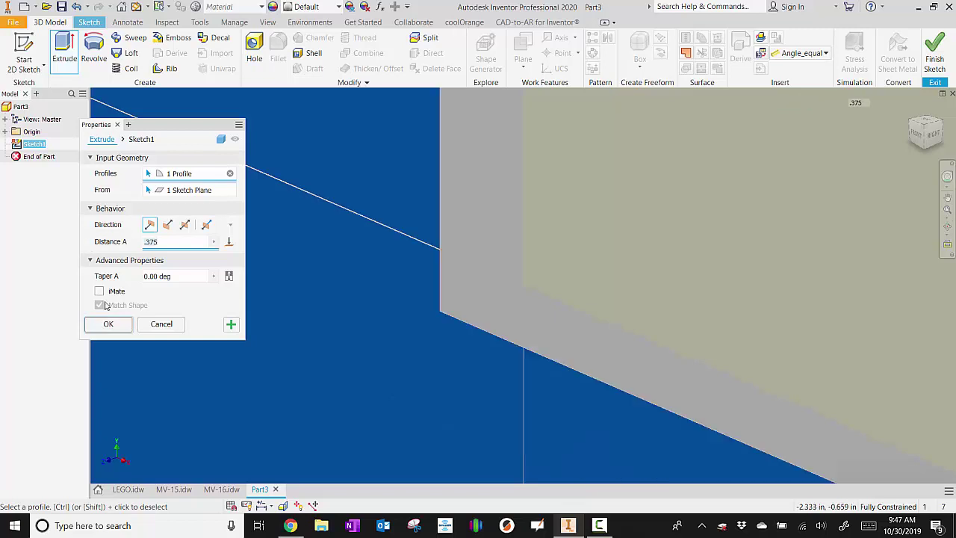
pyautogui.click(108, 324)
pyautogui.click(947, 224)
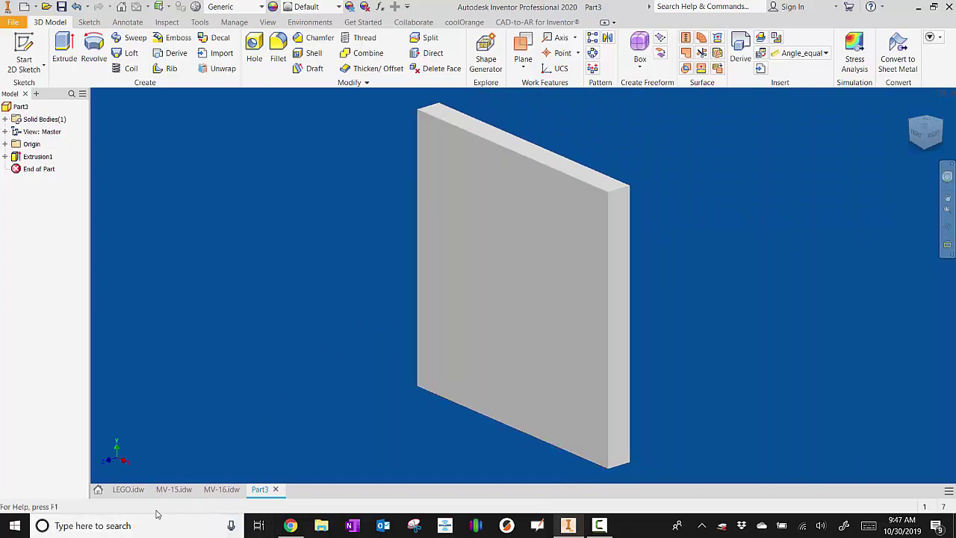
# Examine the MV-15 drawing for the central hole's diameter and centre location, and return to the part
pyautogui.click(174, 489)
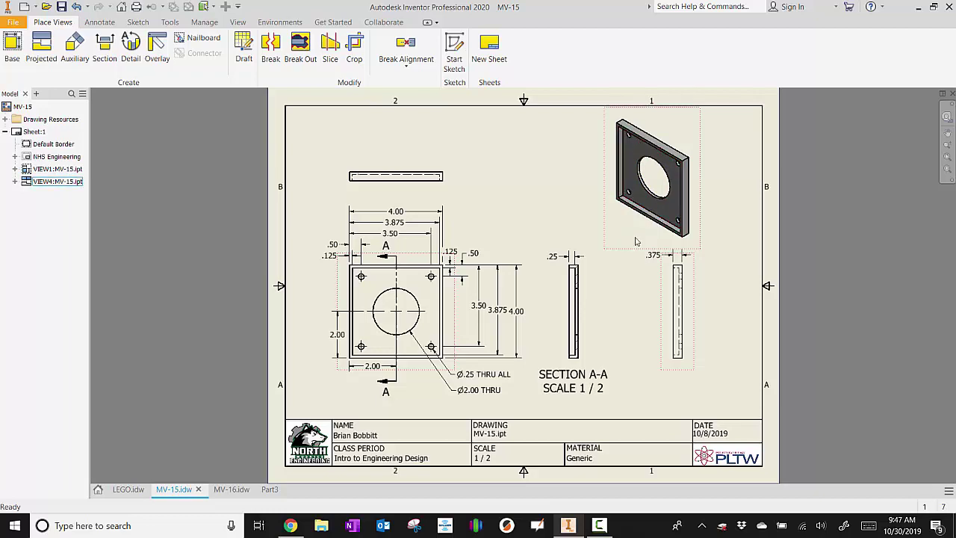
pyautogui.click(644, 174)
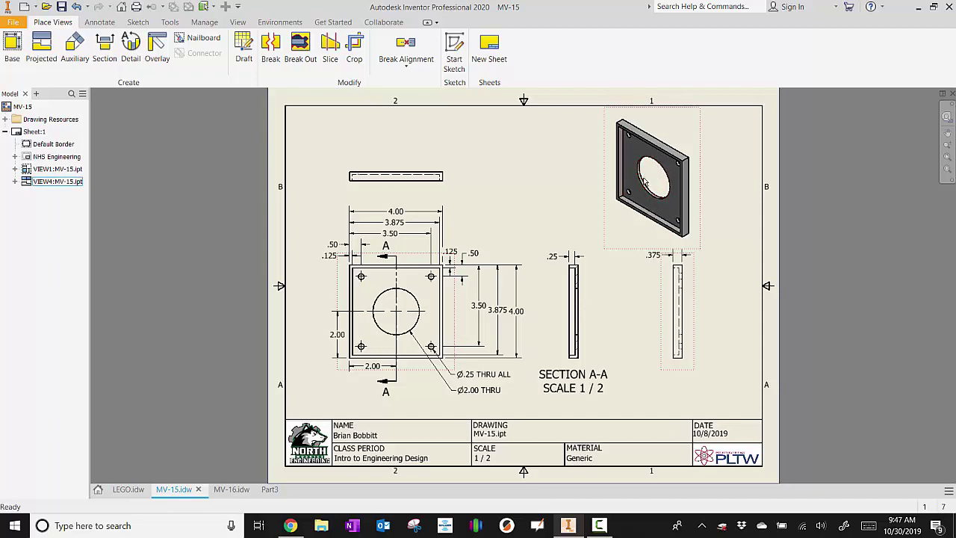
pyautogui.press('Escape')
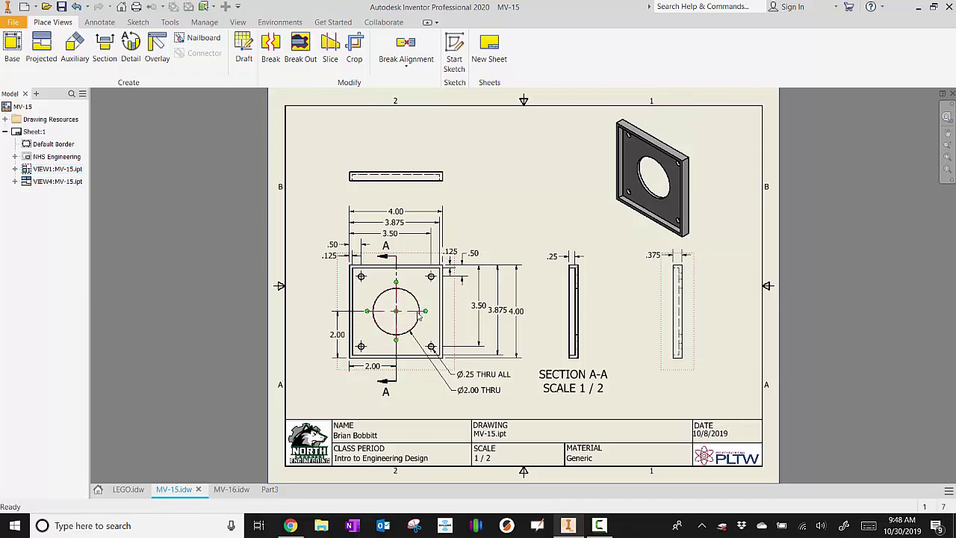
pyautogui.moveTo(397, 295); pyautogui.dragTo(394, 303)
pyautogui.moveTo(395, 366); pyautogui.dragTo(398, 367)
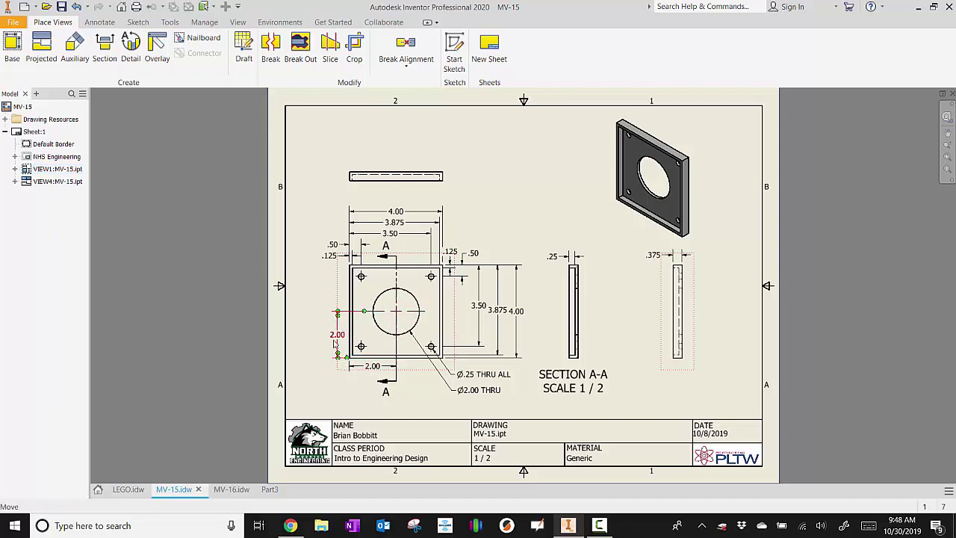
pyautogui.moveTo(395, 309); pyautogui.dragTo(402, 313)
pyautogui.click(269, 489)
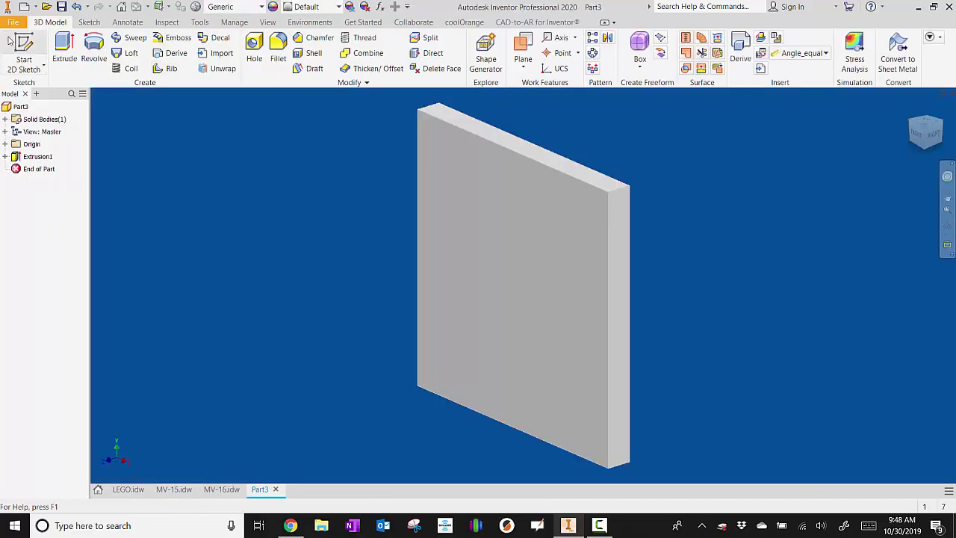
# Start a sketch on the plate's front face and draw a 2 in diameter circle near its middle
pyautogui.click(24, 59)
pyautogui.click(539, 239)
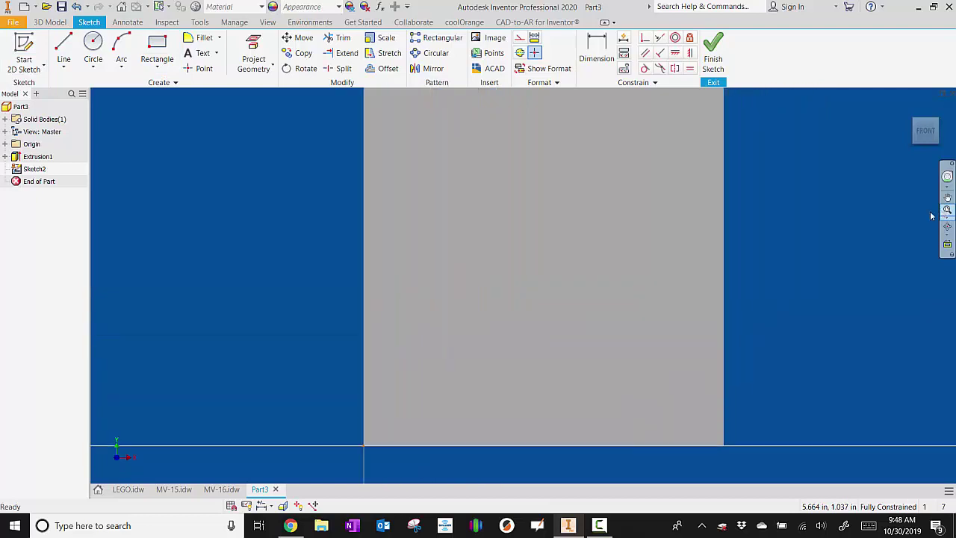
pyautogui.click(92, 48)
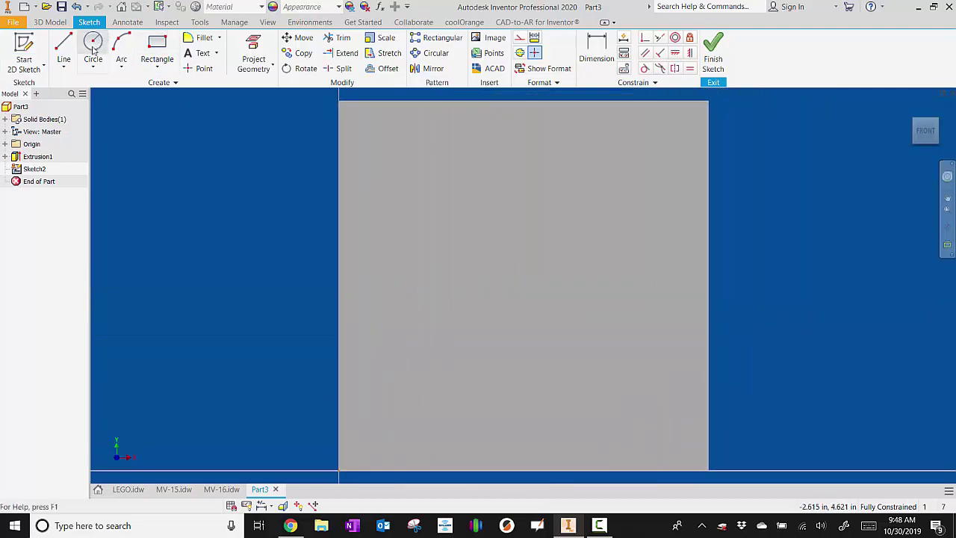
pyautogui.click(519, 284)
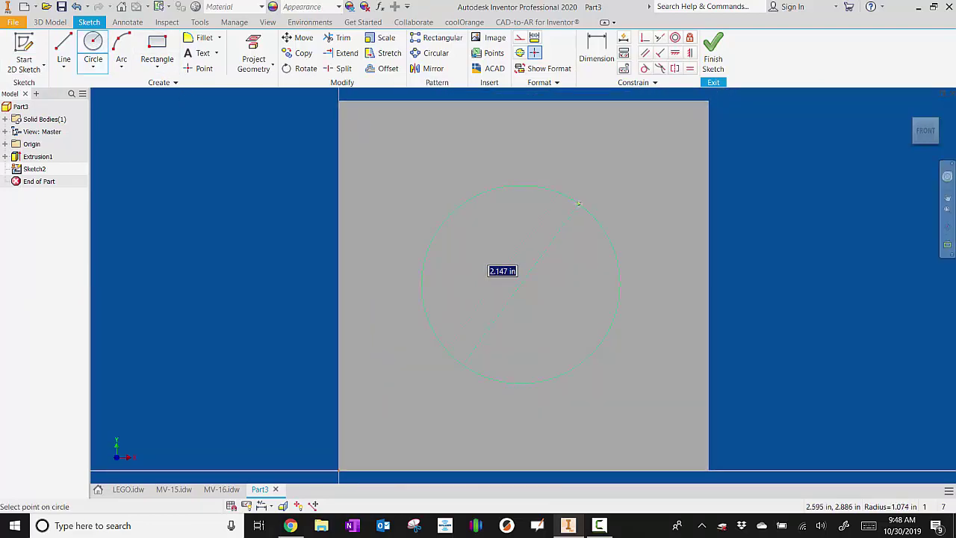
pyautogui.write('2')
pyautogui.press('Return')
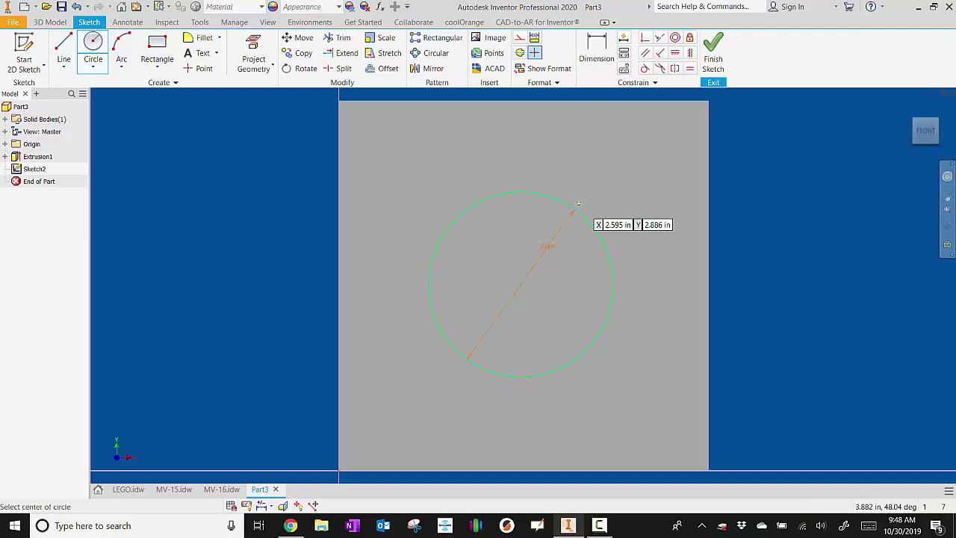
# Dimension the circle's centre 2 in from the plate's left edge and 2 in from its bottom edge
pyautogui.click(596, 54)
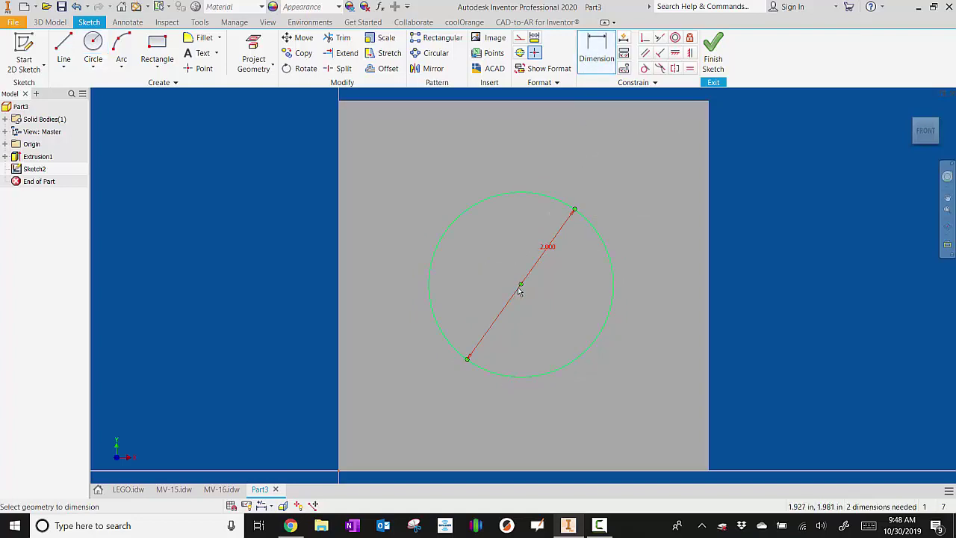
pyautogui.click(522, 290)
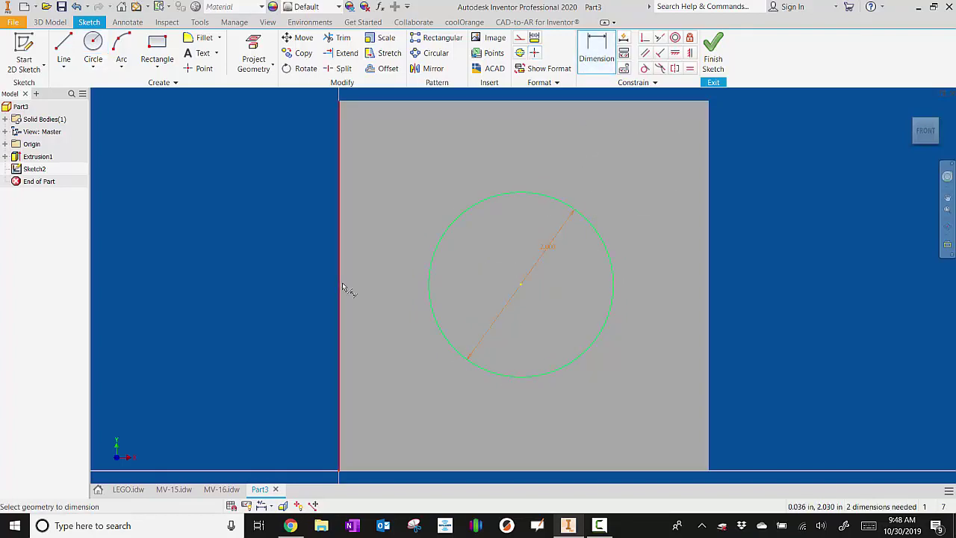
pyautogui.click(340, 290)
pyautogui.click(378, 312)
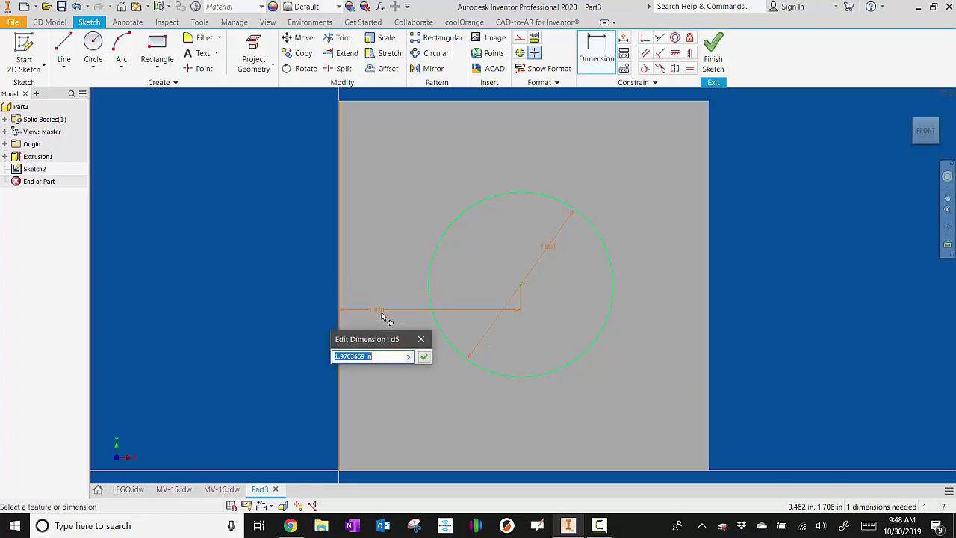
pyautogui.write('2')
pyautogui.press('Return')
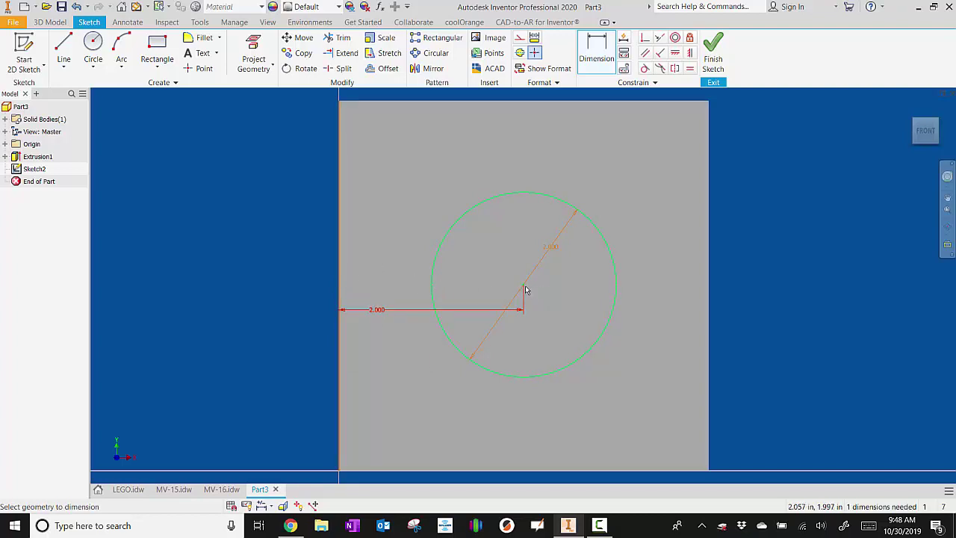
pyautogui.click(539, 469)
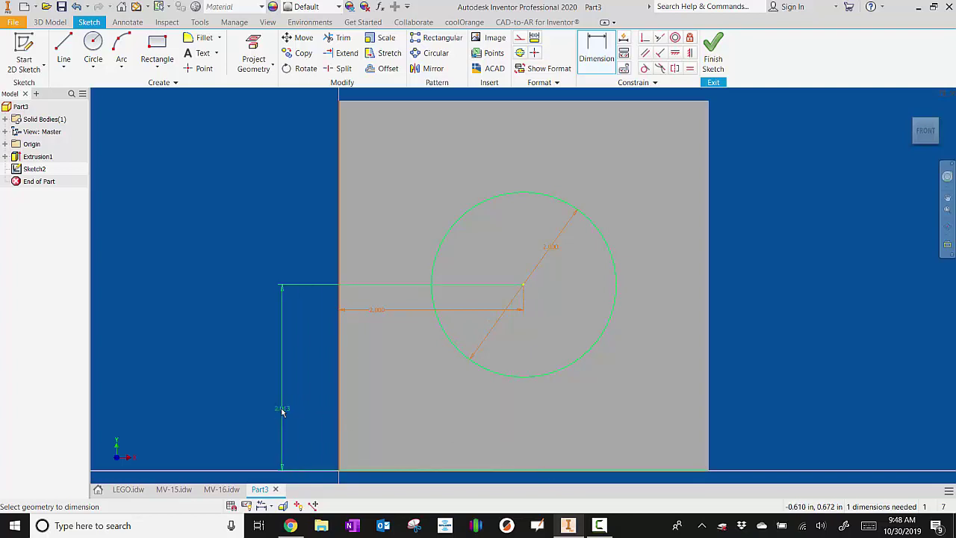
pyautogui.click(281, 411)
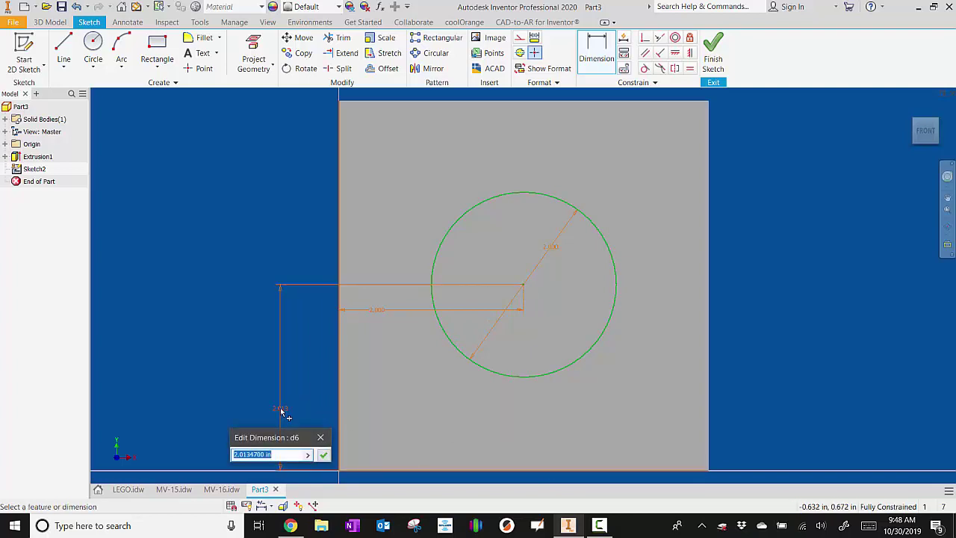
pyautogui.press('Return')
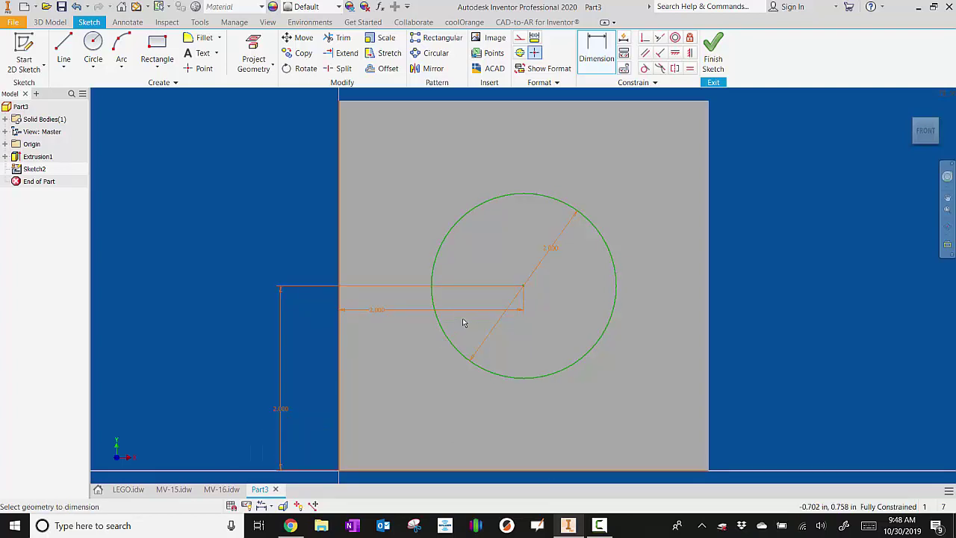
# Extrude the circle as a cut through all to make the plate's central hole
pyautogui.press('e')
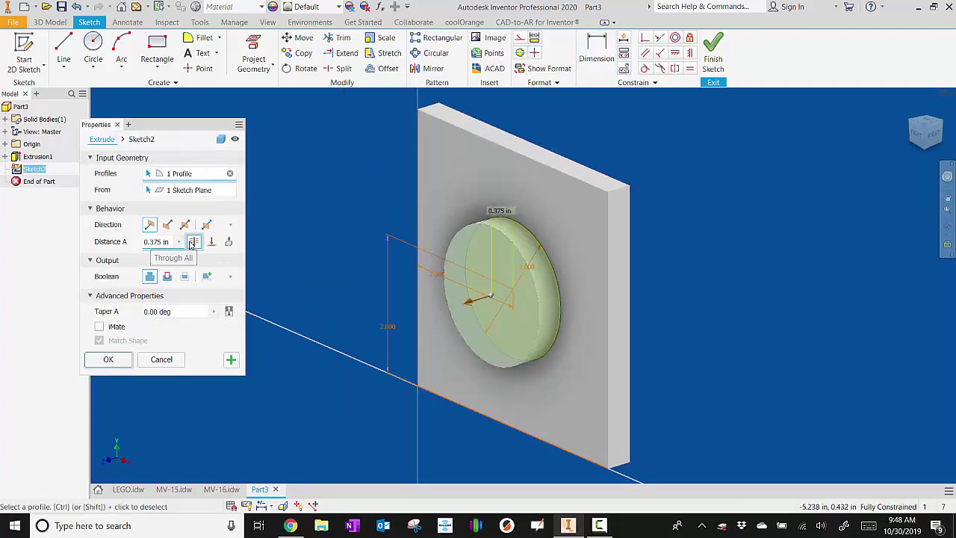
pyautogui.click(193, 241)
pyautogui.click(109, 359)
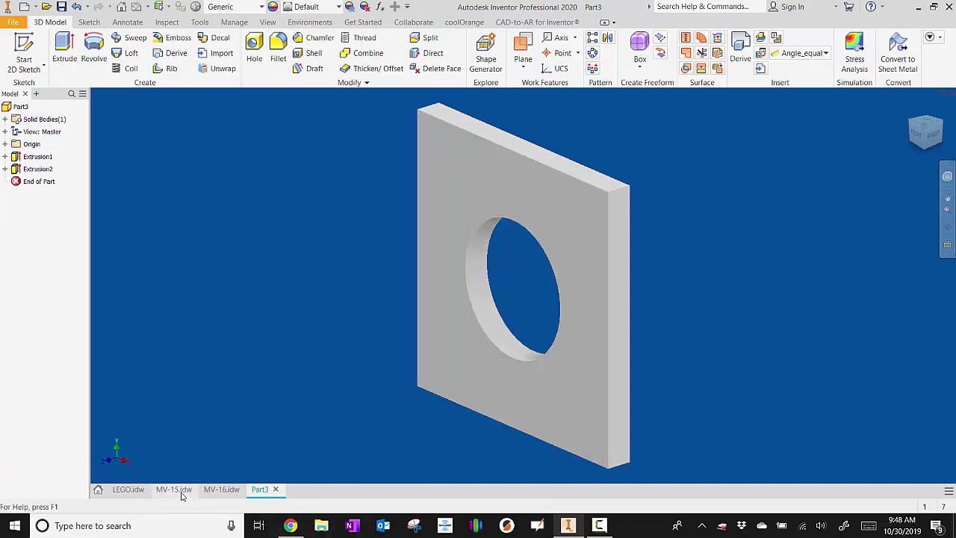
# Check the MV-15 drawing for the border widths and sketch a rectangle just inside the edges of the plate's front face
pyautogui.click(173, 489)
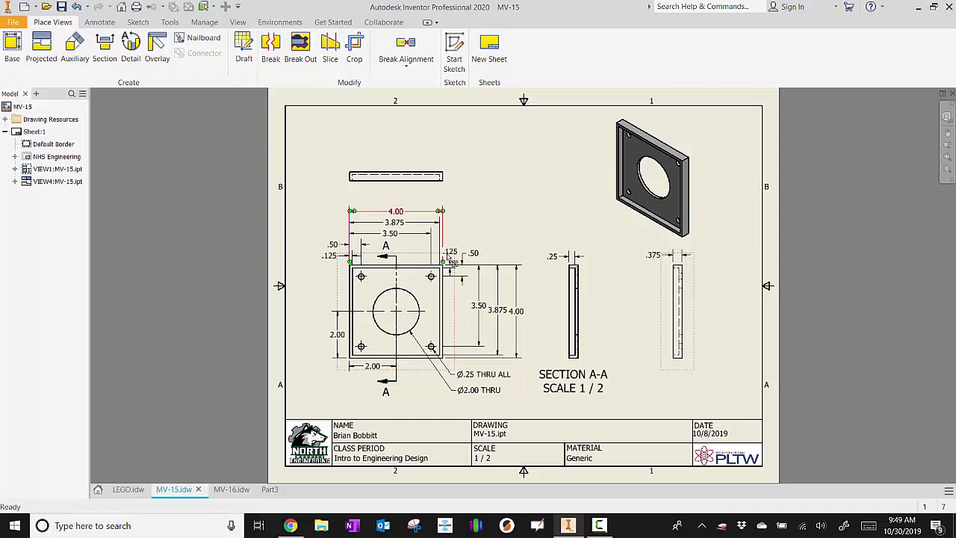
pyautogui.click(269, 489)
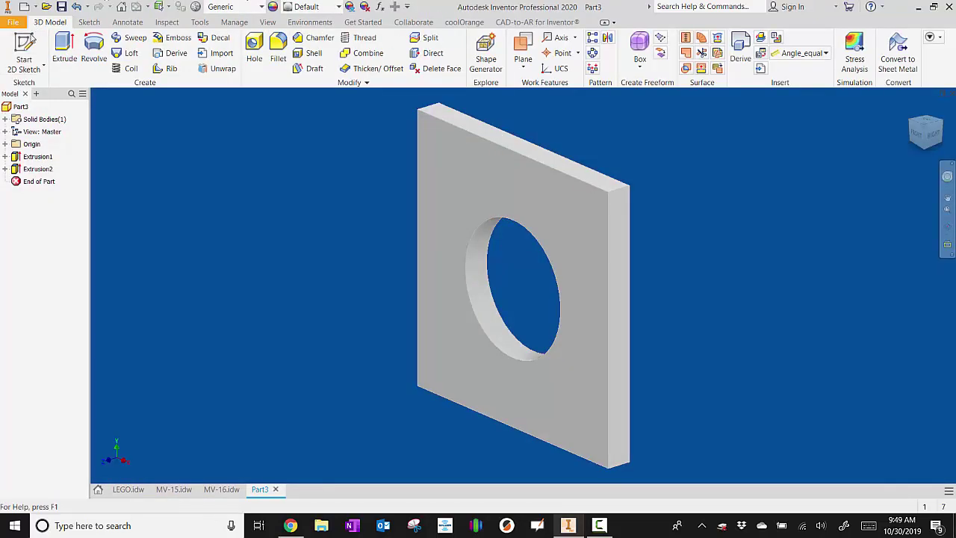
pyautogui.click(24, 46)
pyautogui.click(472, 183)
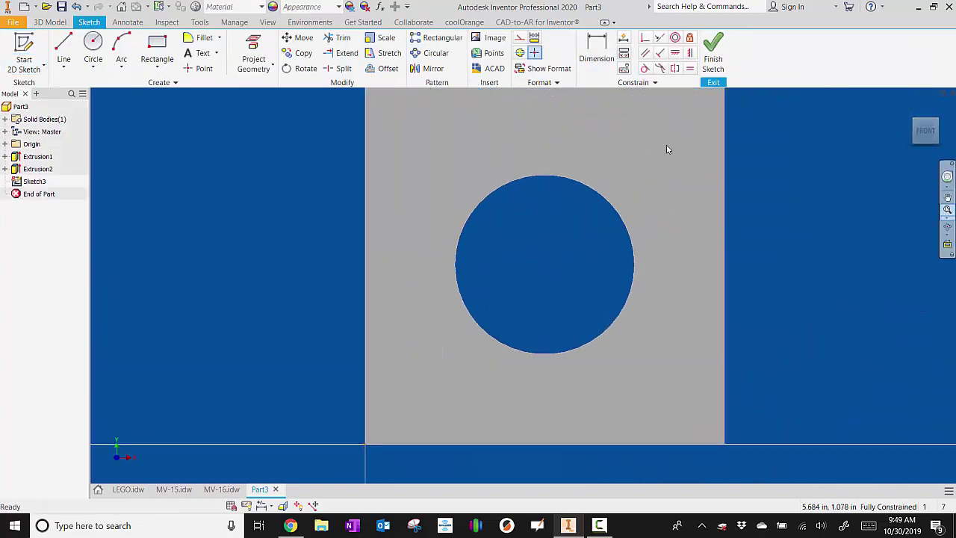
pyautogui.click(159, 46)
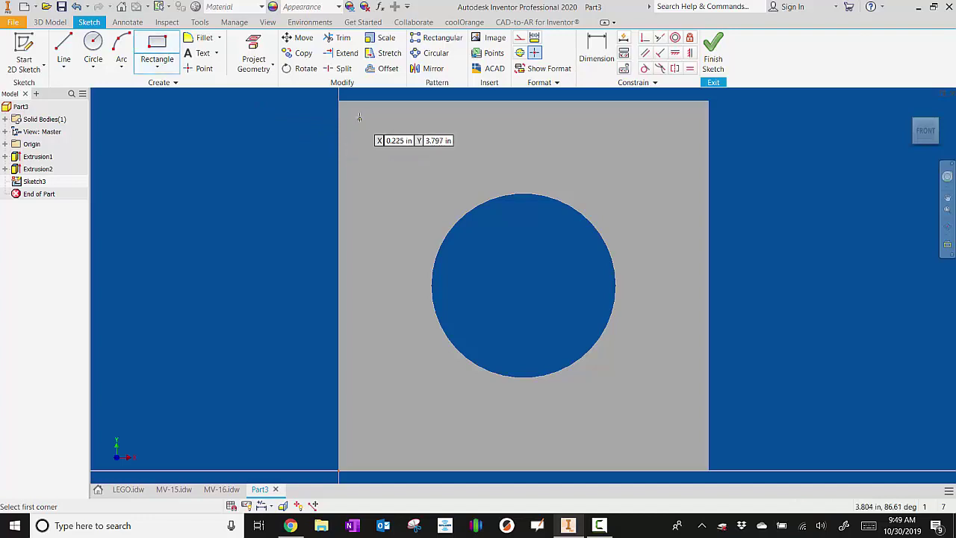
pyautogui.click(353, 115)
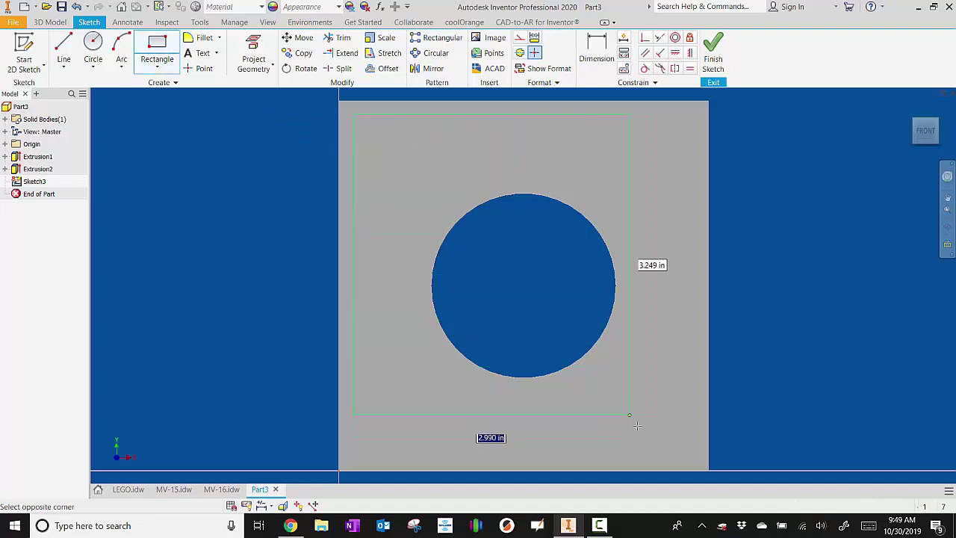
pyautogui.click(687, 456)
pyautogui.press('Escape')
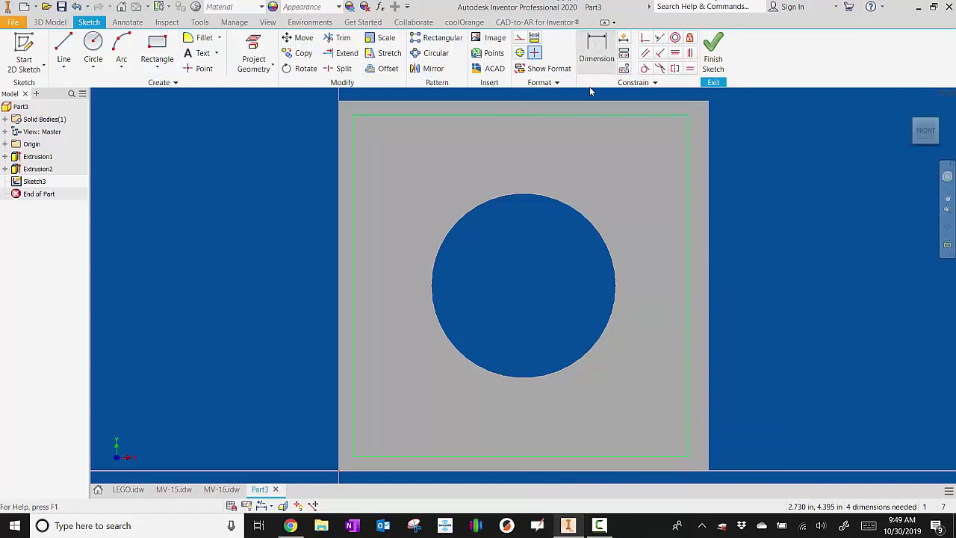
# Dimension the rectangle's top and right sides 0.125 in from the plate's matching outer edges
pyautogui.click(596, 51)
pyautogui.click(592, 115)
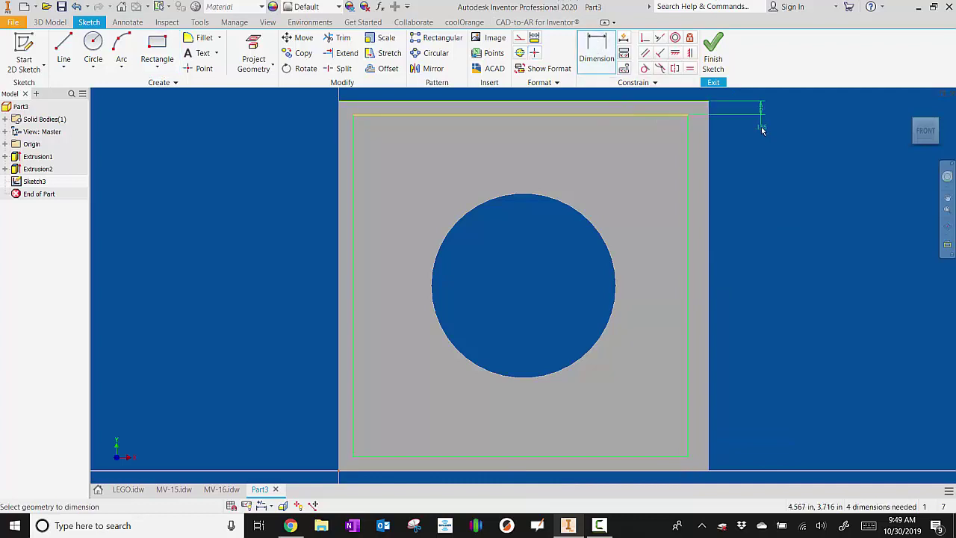
pyautogui.click(761, 126)
pyautogui.write('.125')
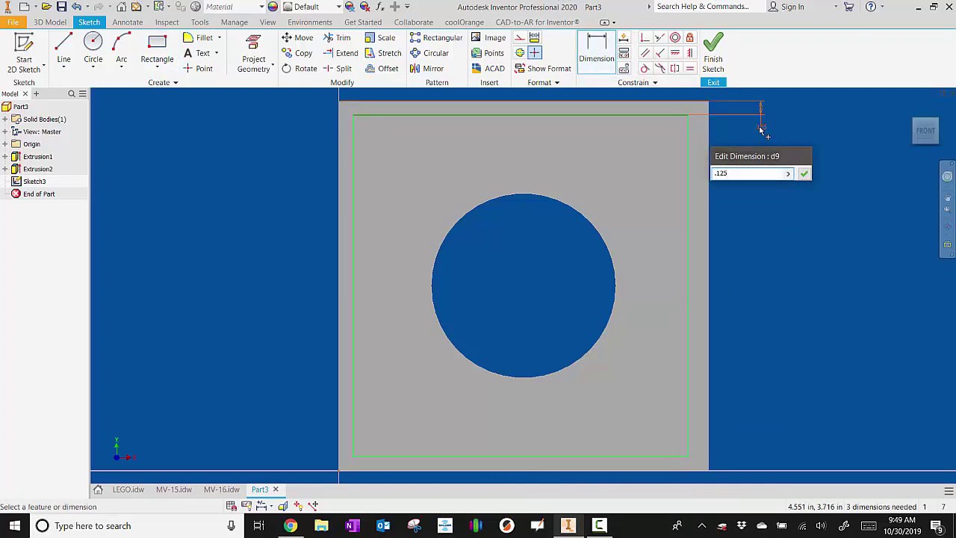
pyautogui.press('Return')
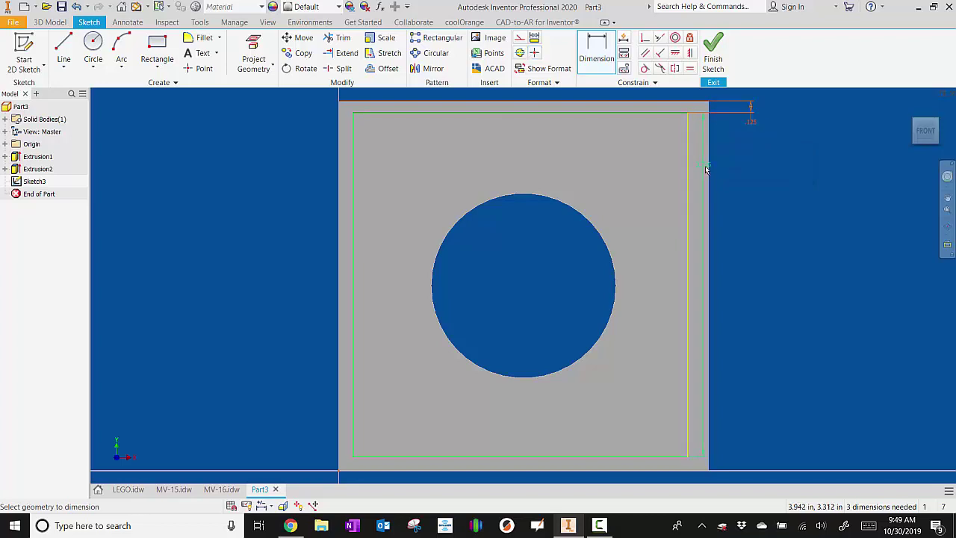
pyautogui.click(706, 170)
pyautogui.click(697, 184)
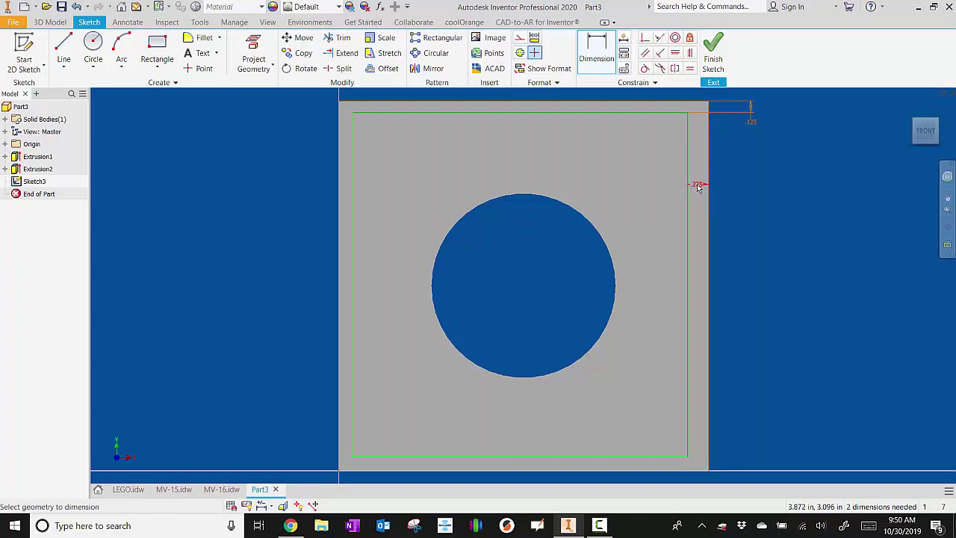
pyautogui.click(699, 189)
pyautogui.write('.125')
pyautogui.press('Return')
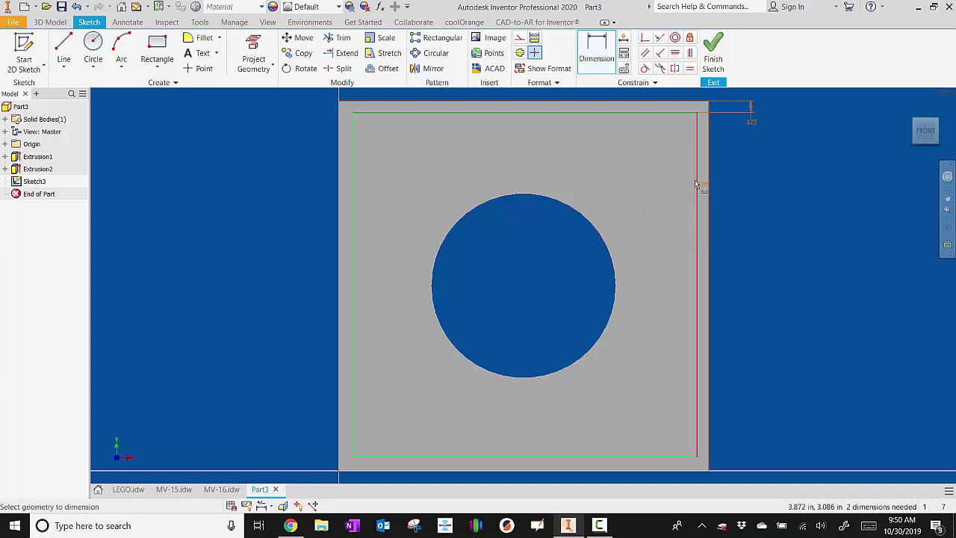
# Dimension the rectangle's bottom and left sides 0.125 in from the plate's matching outer edges
pyautogui.click(652, 456)
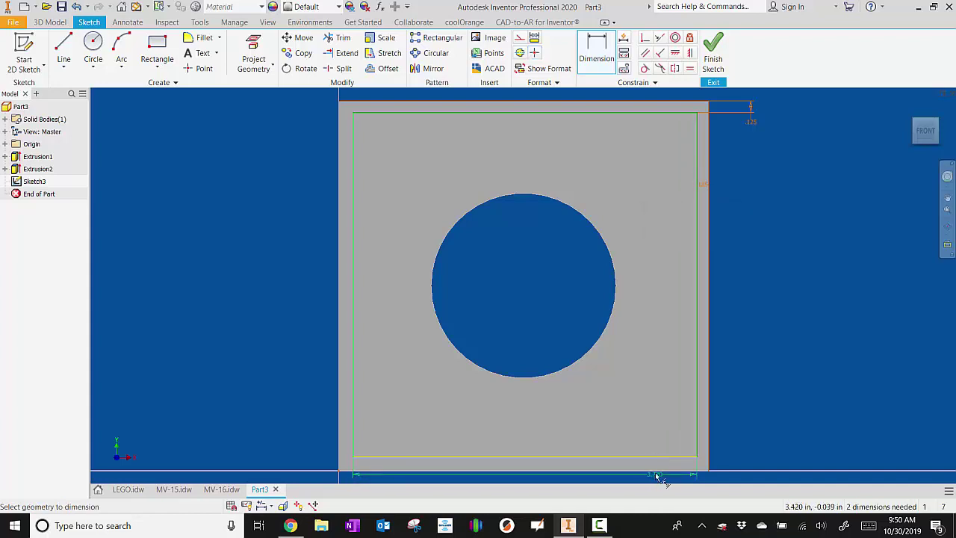
pyautogui.click(656, 470)
pyautogui.click(767, 468)
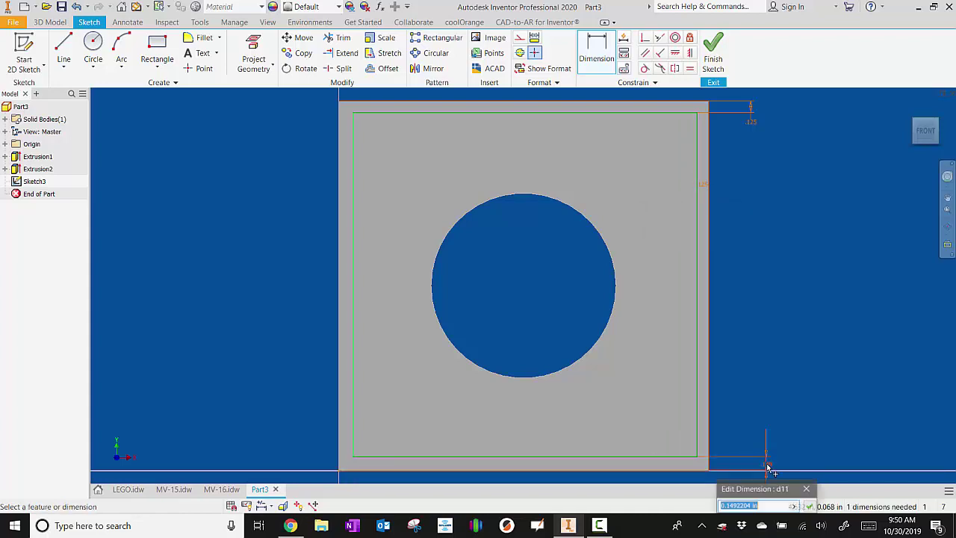
pyautogui.write('.125')
pyautogui.press('Return')
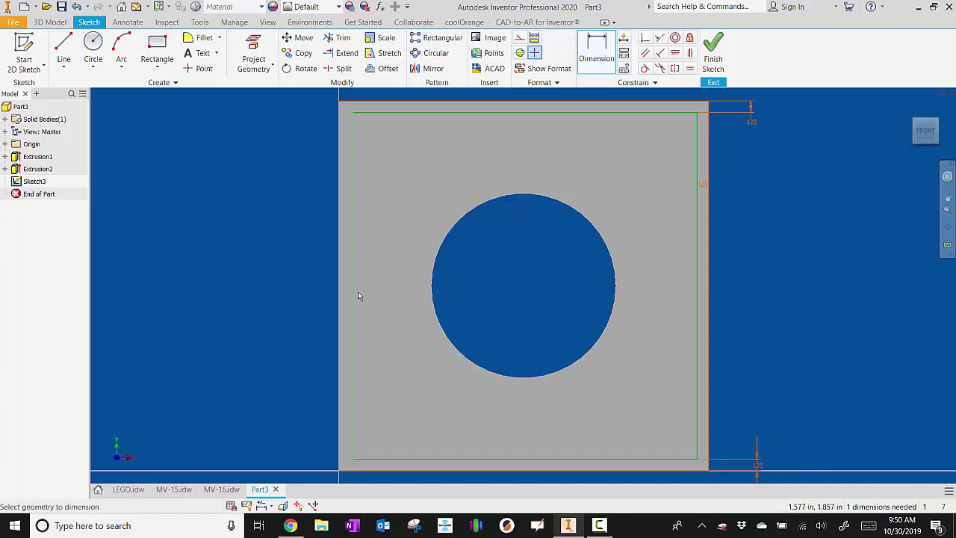
pyautogui.click(346, 335)
pyautogui.click(341, 335)
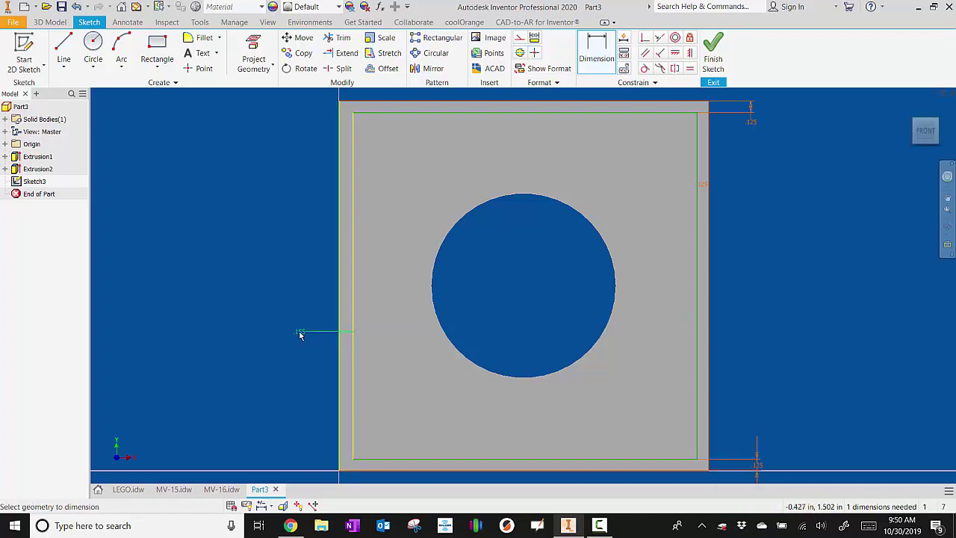
pyautogui.click(299, 335)
pyautogui.write('.1')
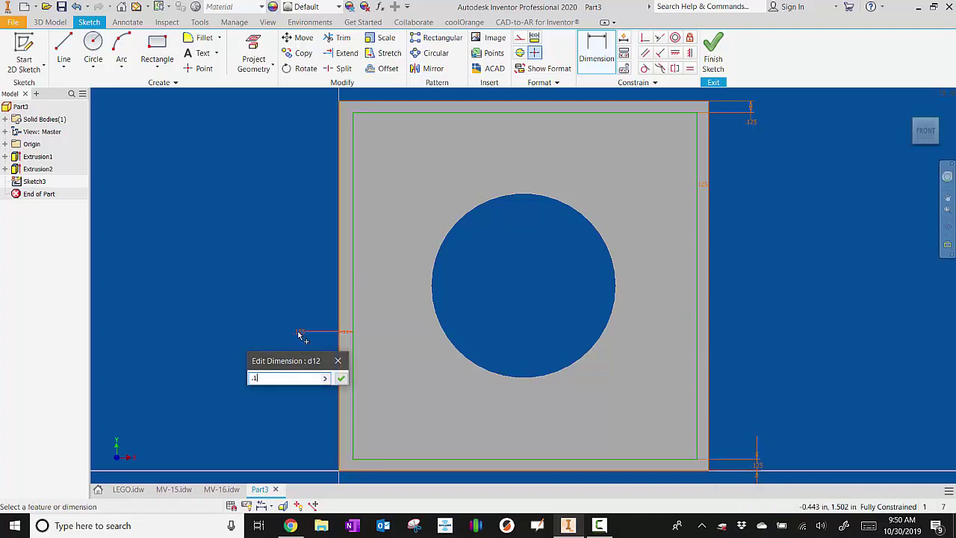
pyautogui.write('25')
pyautogui.press('Return')
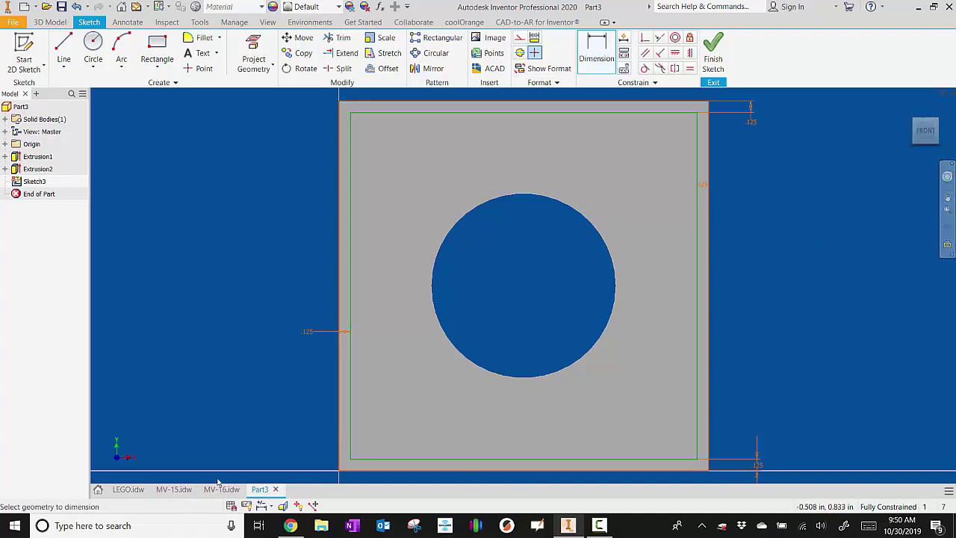
# Check the MV-15 section view for the recess depth and extrude the rectangle as a 0.25 in deep cut into the plate
pyautogui.click(173, 489)
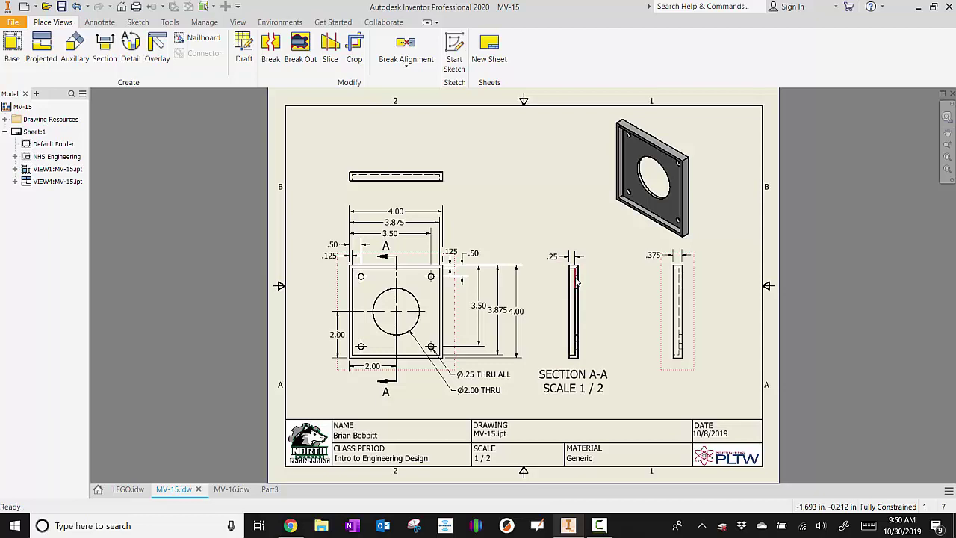
pyautogui.rightClick(566, 525)
pyautogui.click(270, 489)
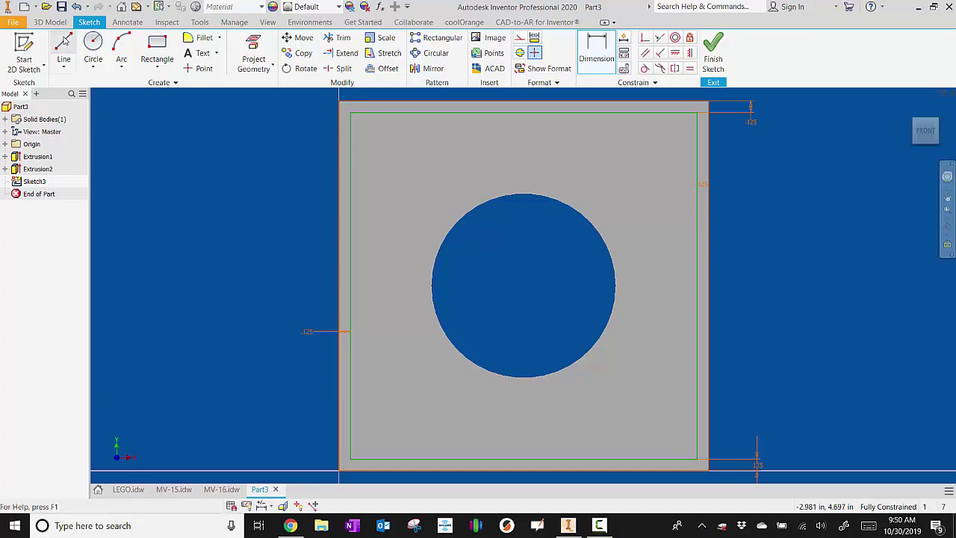
pyautogui.press('e')
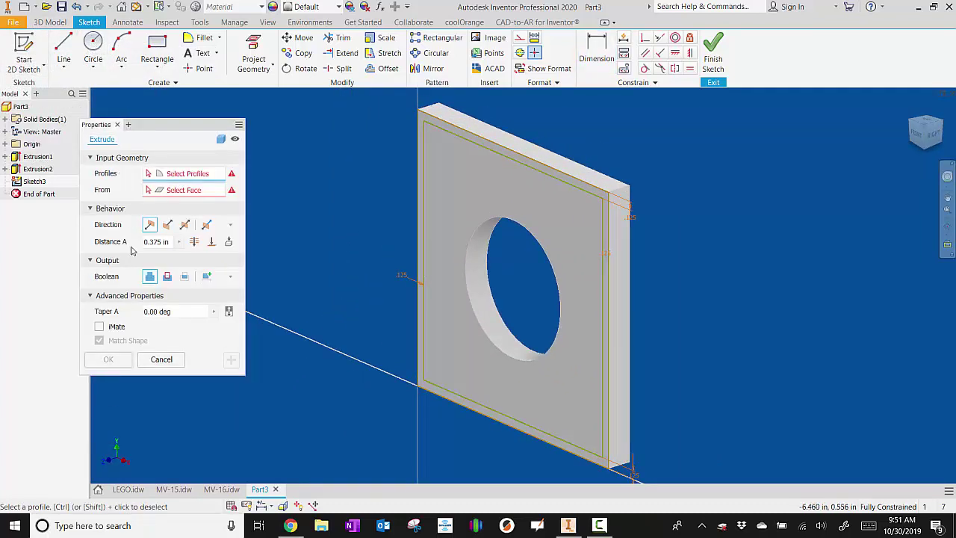
pyautogui.click(455, 178)
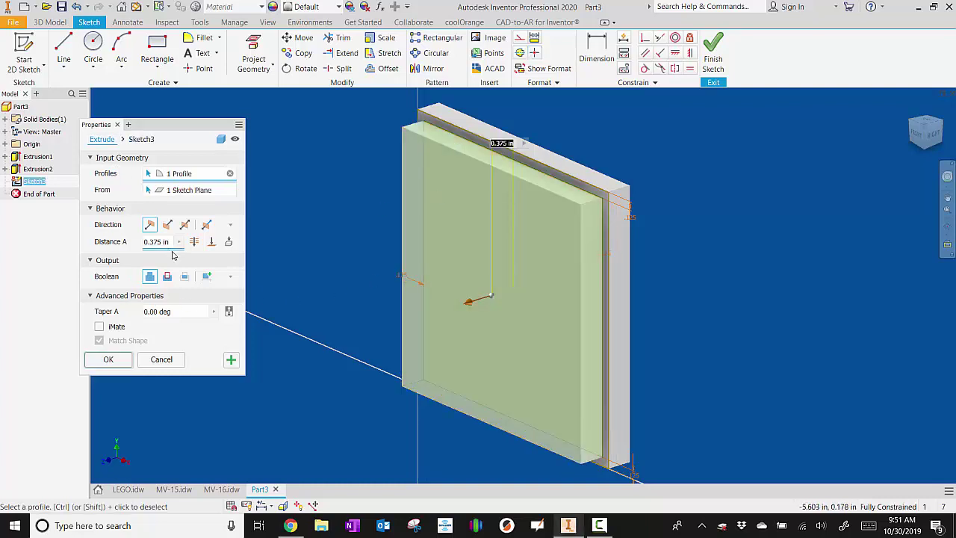
pyautogui.click(167, 276)
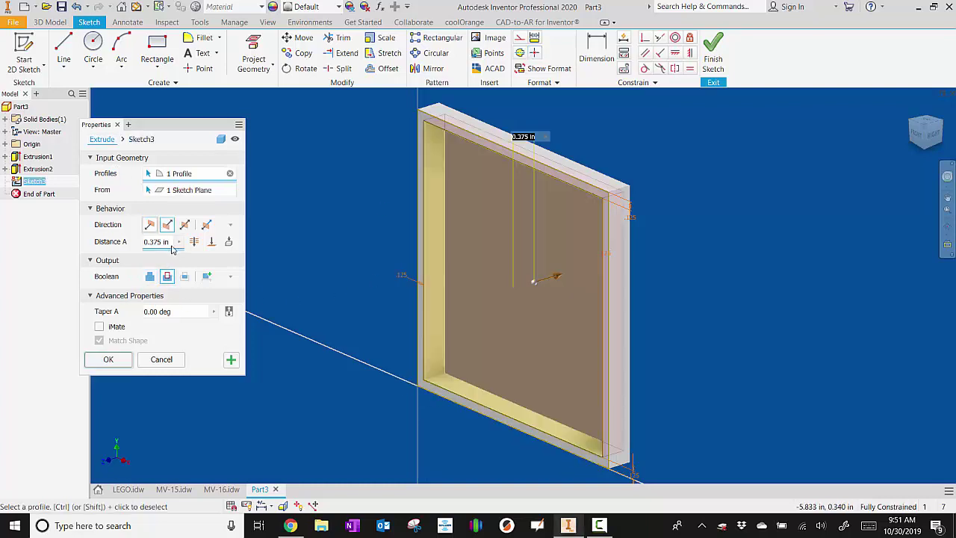
pyautogui.click(172, 243)
pyautogui.press('BackSpace')
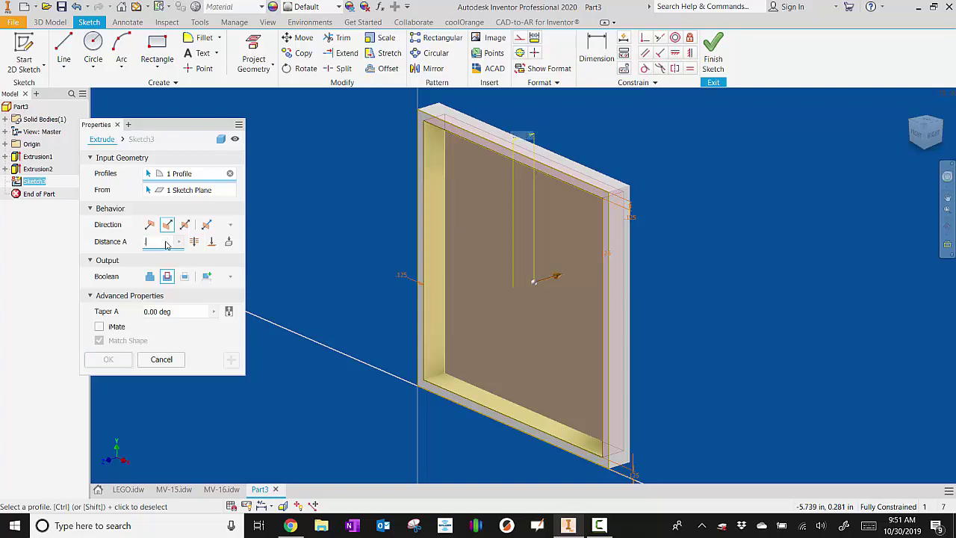
pyautogui.write('.25')
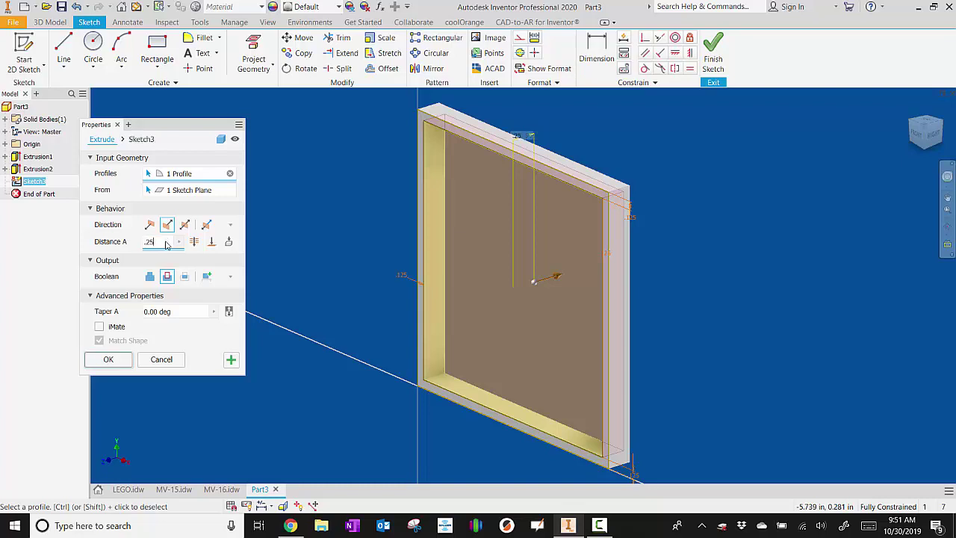
pyautogui.click(108, 359)
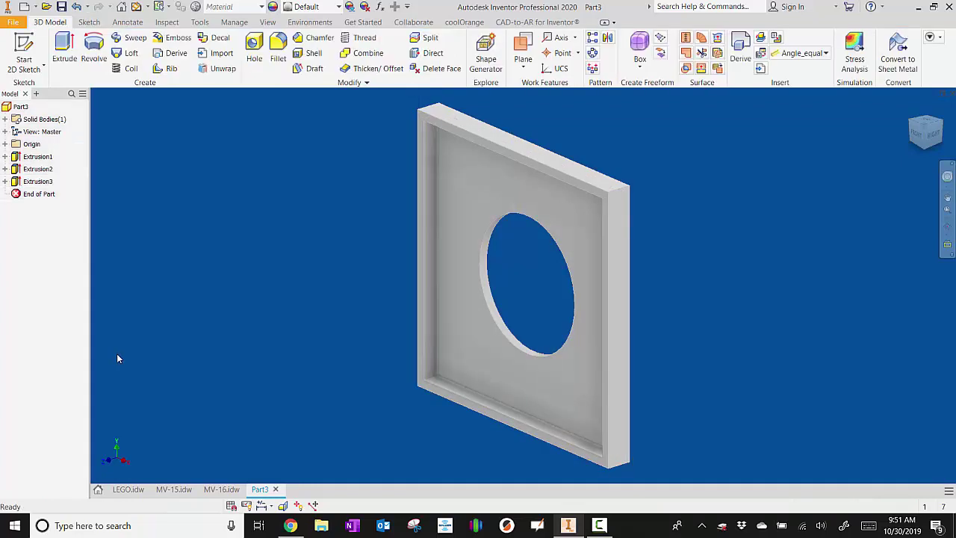
# Consult the MV-15 drawing for the corner holes' size and positions, and start a sketch on the part's recess floor
pyautogui.click(947, 226)
pyautogui.moveTo(584, 269); pyautogui.dragTo(563, 222)
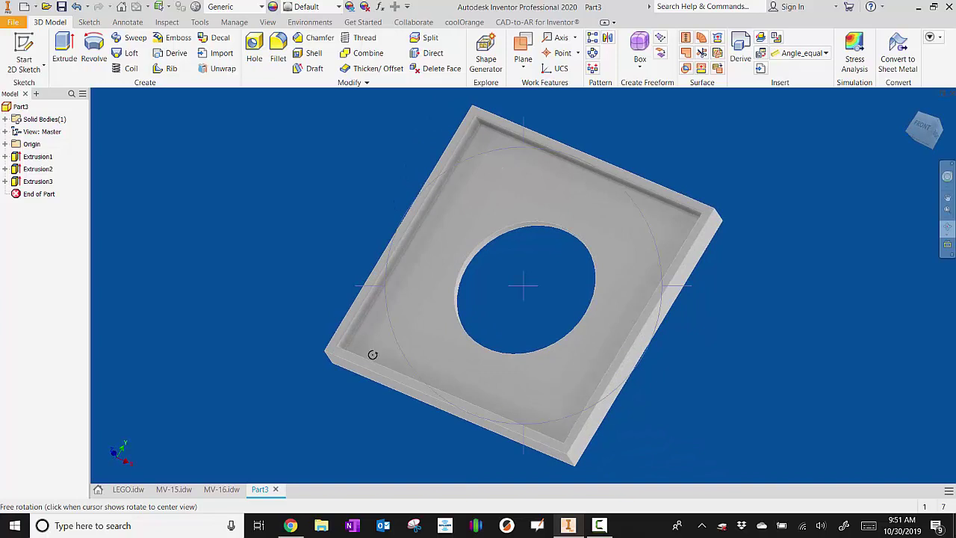
pyautogui.click(168, 490)
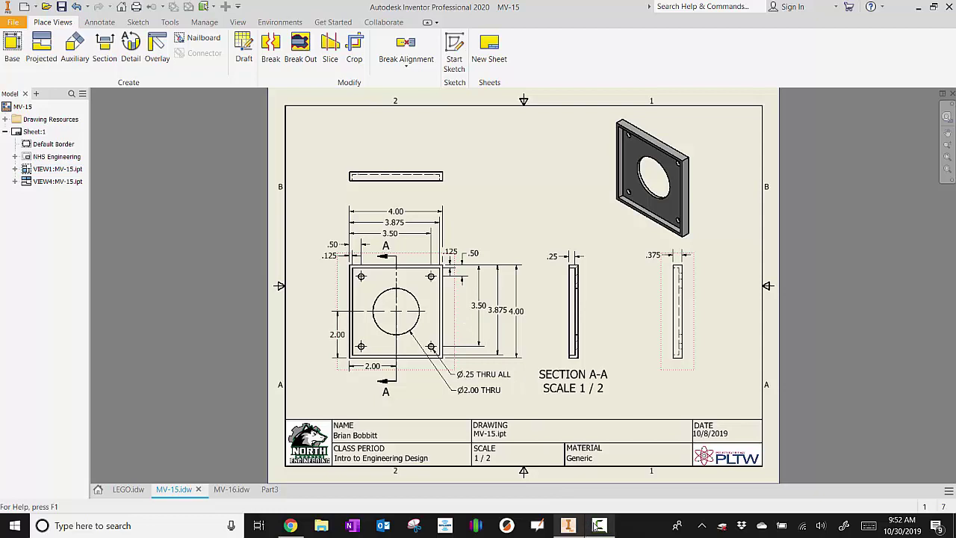
pyautogui.moveTo(569, 528)
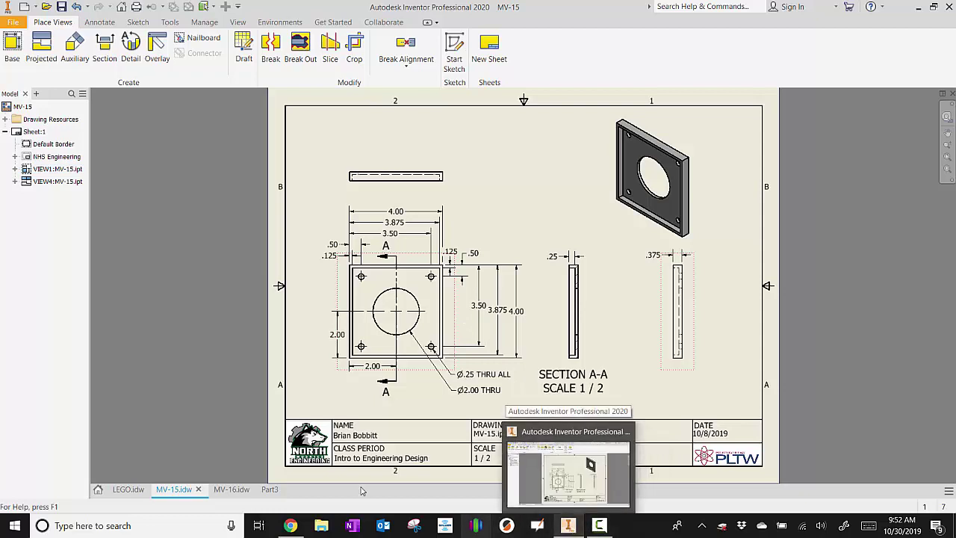
pyautogui.click(269, 489)
pyautogui.press('s')
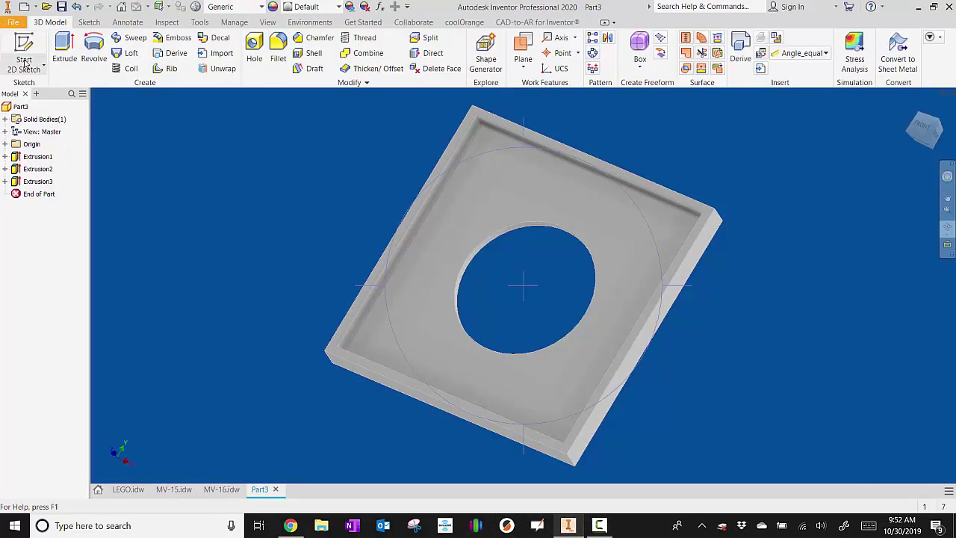
pyautogui.click(542, 173)
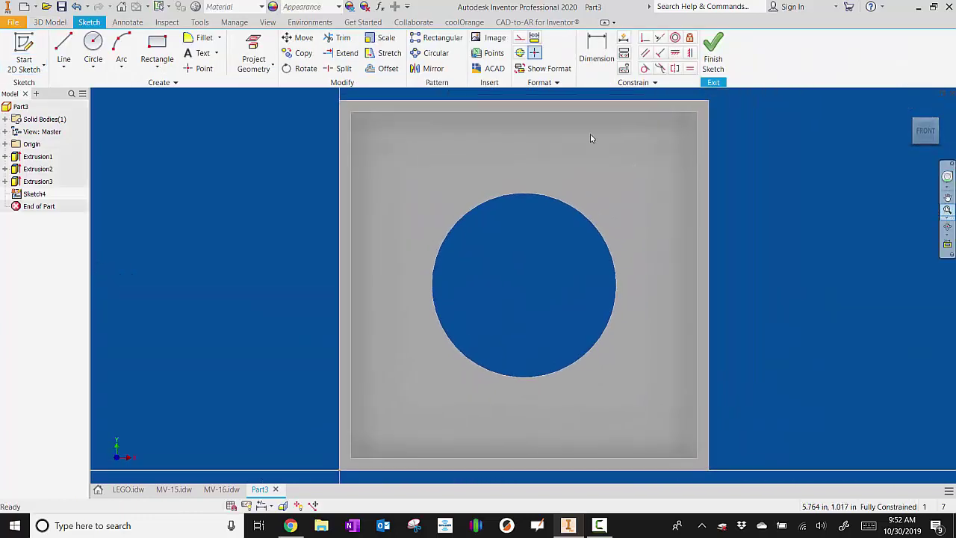
# Draw two 0.25 in diameter circles, one near the upper-left and one near the upper-right corner of the recess floor
pyautogui.click(93, 49)
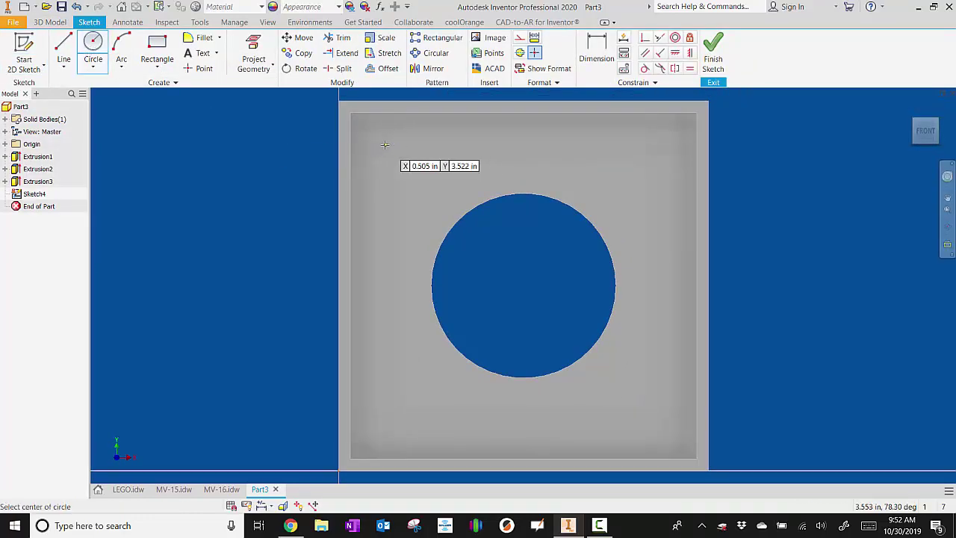
pyautogui.click(382, 146)
pyautogui.write('0.25')
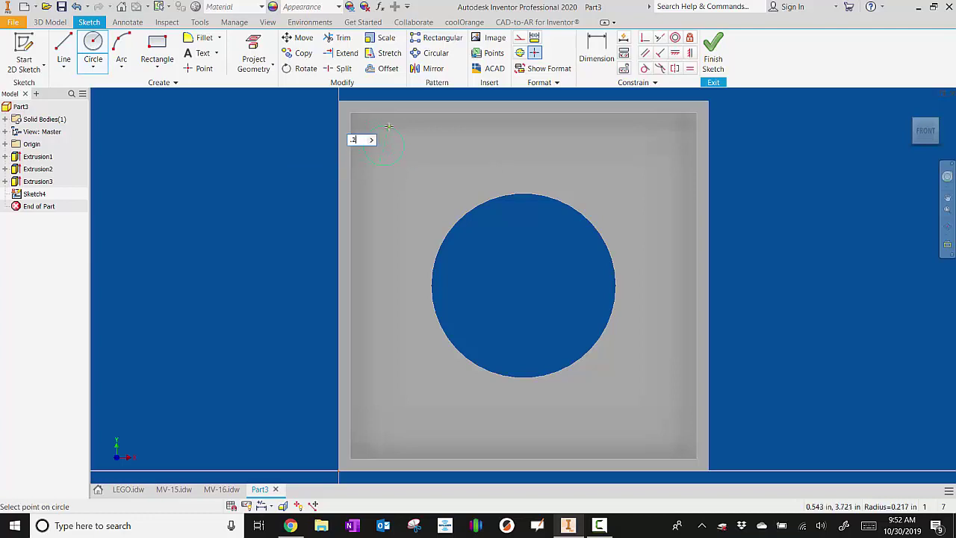
pyautogui.press('Return')
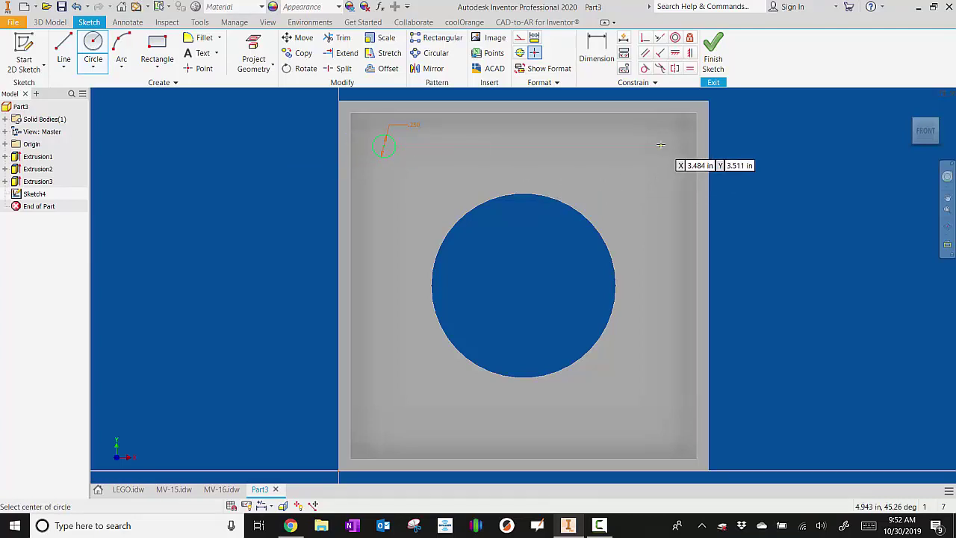
pyautogui.click(660, 141)
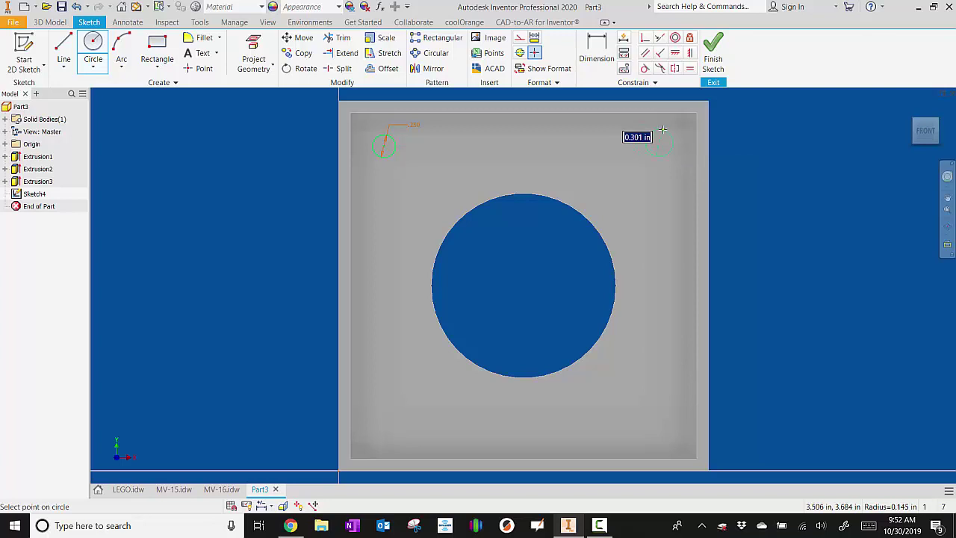
pyautogui.write('0.25')
pyautogui.press('Return')
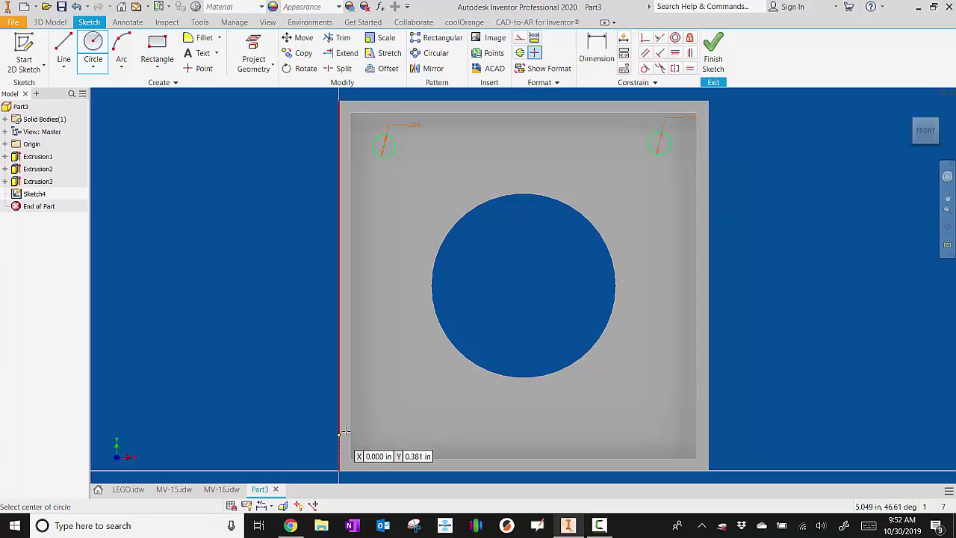
# Draw two 0.25 in diameter circles, one near the lower-left and one near the lower-right corner of the recess floor
pyautogui.click(380, 430)
pyautogui.write('0.25')
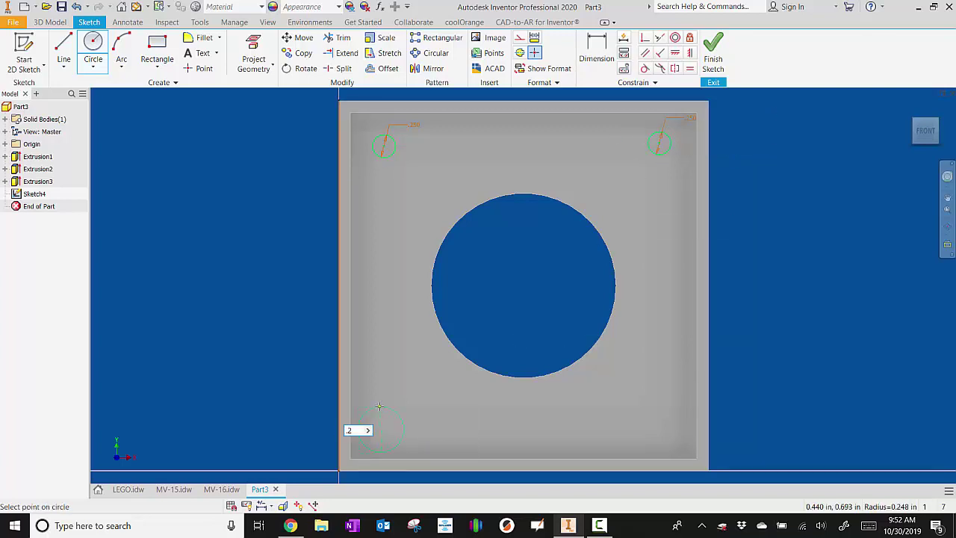
pyautogui.press('Return')
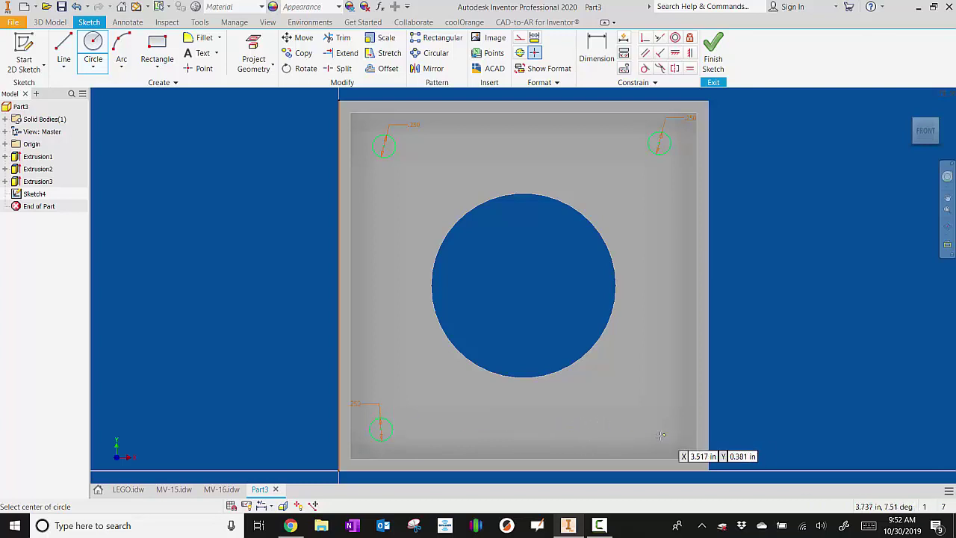
pyautogui.click(658, 430)
pyautogui.write('0.25')
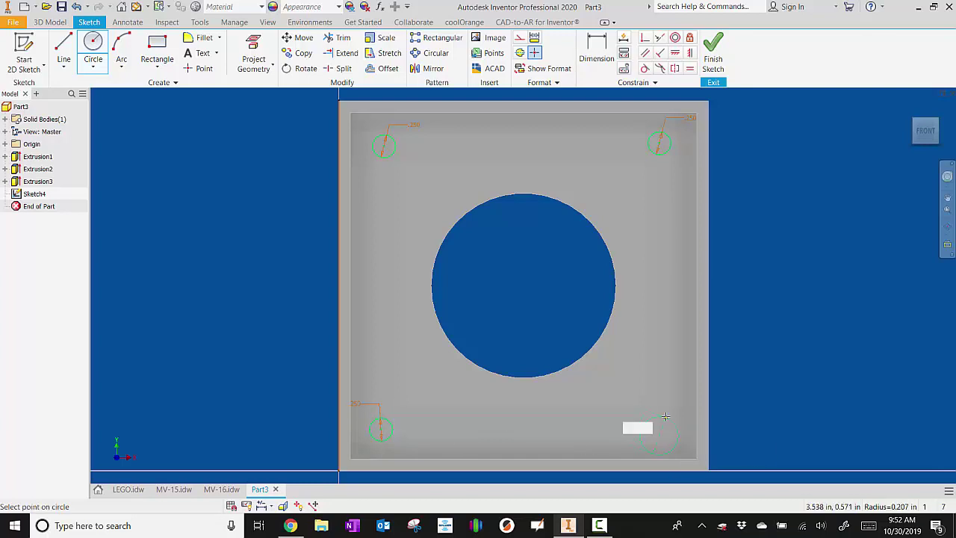
pyautogui.press('Return')
# Dimension the upper-left circle's center 0.5 in from the plate's left and top outer edges
pyautogui.click(602, 47)
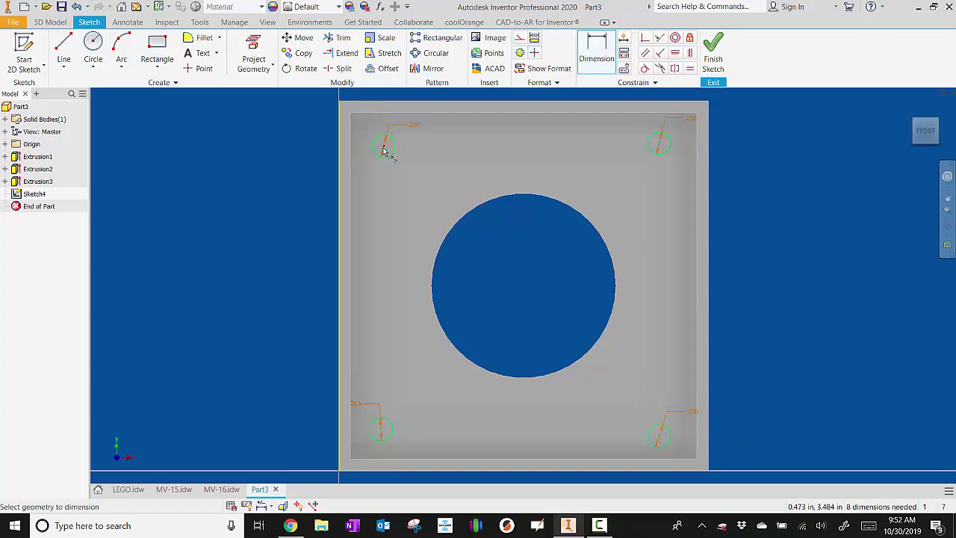
pyautogui.click(385, 153)
pyautogui.click(382, 177)
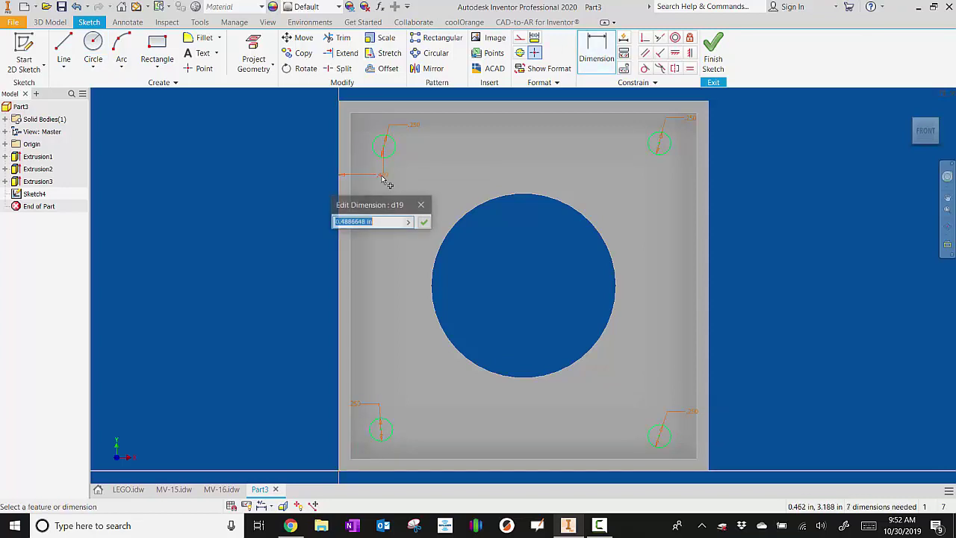
pyautogui.write('.5')
pyautogui.press('Return')
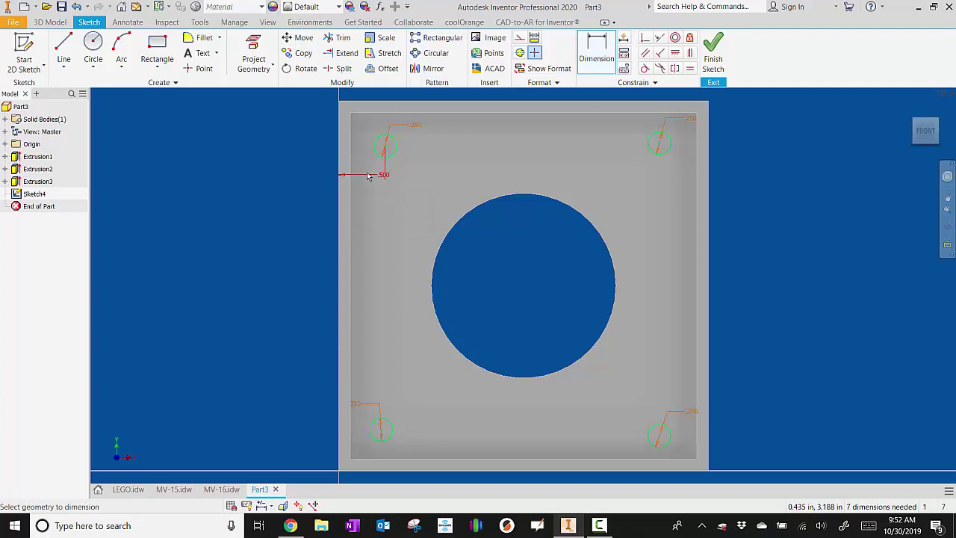
pyautogui.click(392, 105)
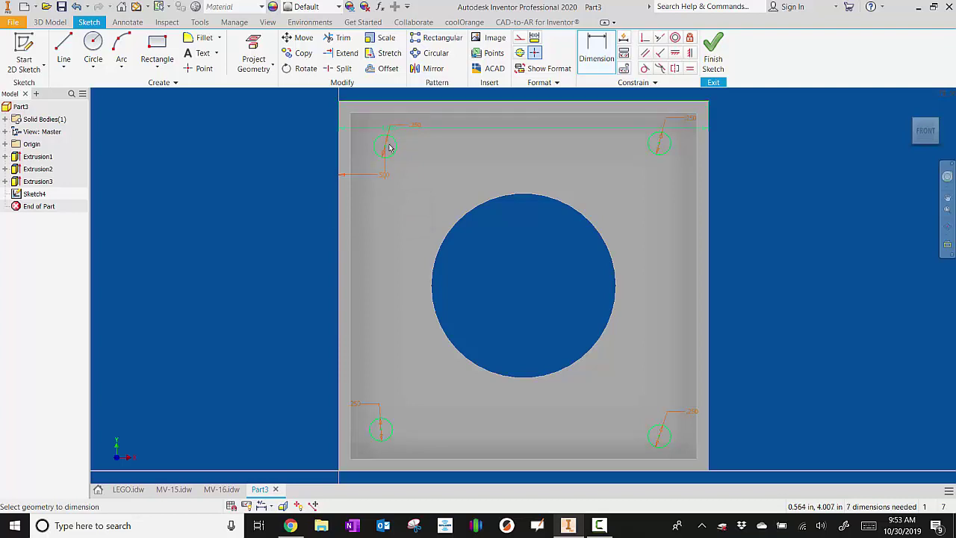
pyautogui.click(432, 139)
pyautogui.write('.5')
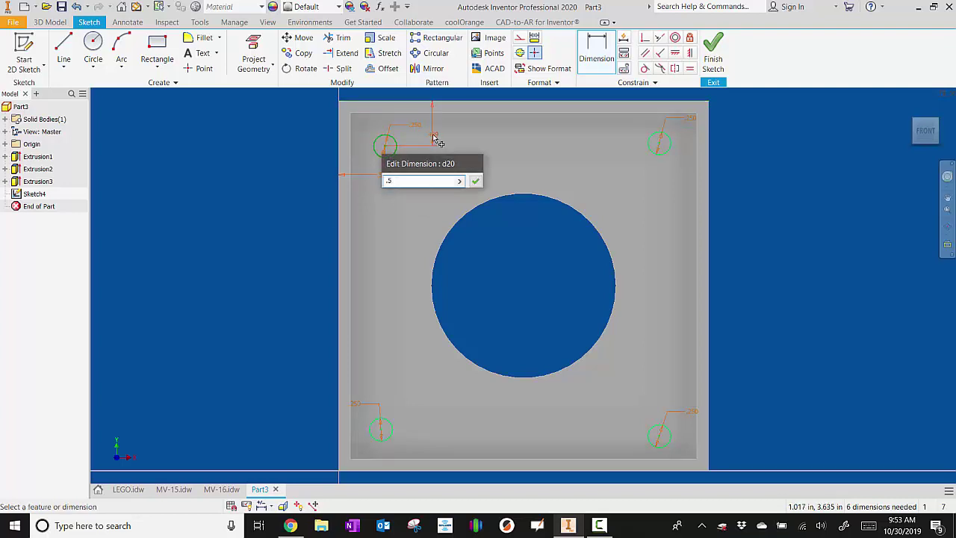
pyautogui.press('Return')
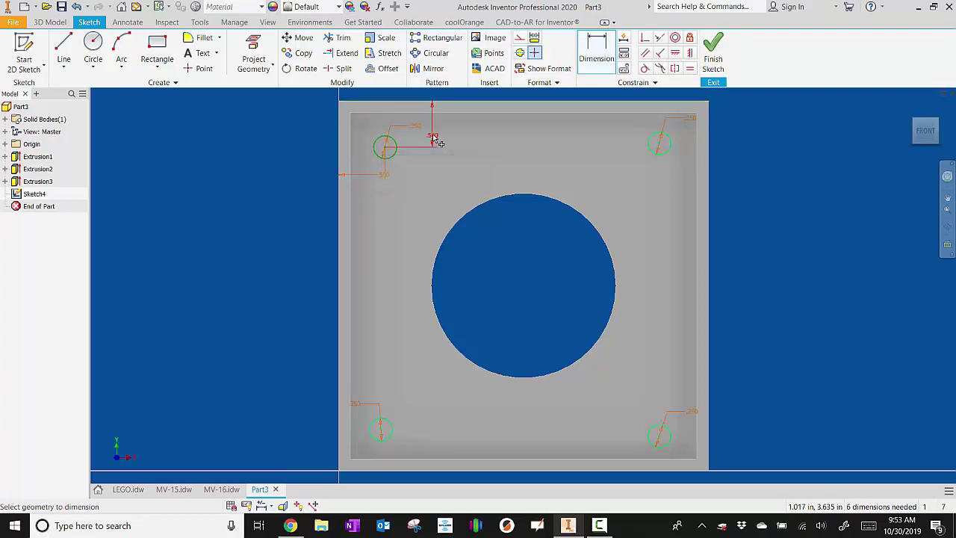
# Dimension the upper-right circle's center 0.5 in from the plate's top and right outer edges
pyautogui.click(660, 105)
pyautogui.click(607, 149)
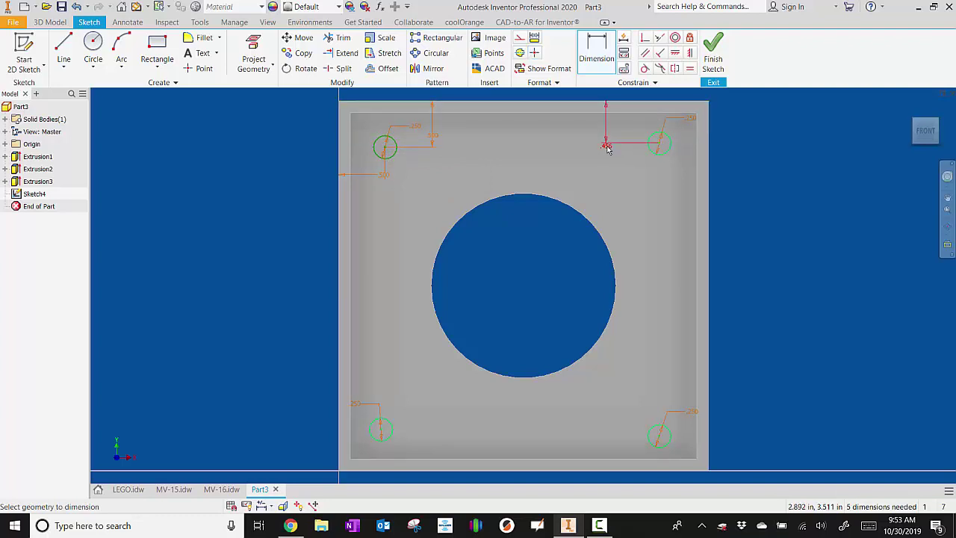
pyautogui.write('.5')
pyautogui.press('Return')
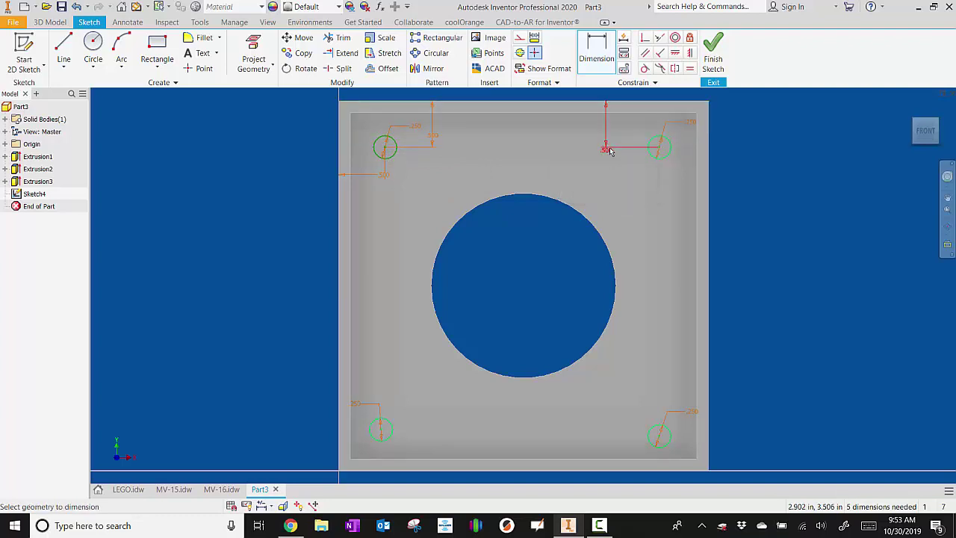
pyautogui.click(670, 151)
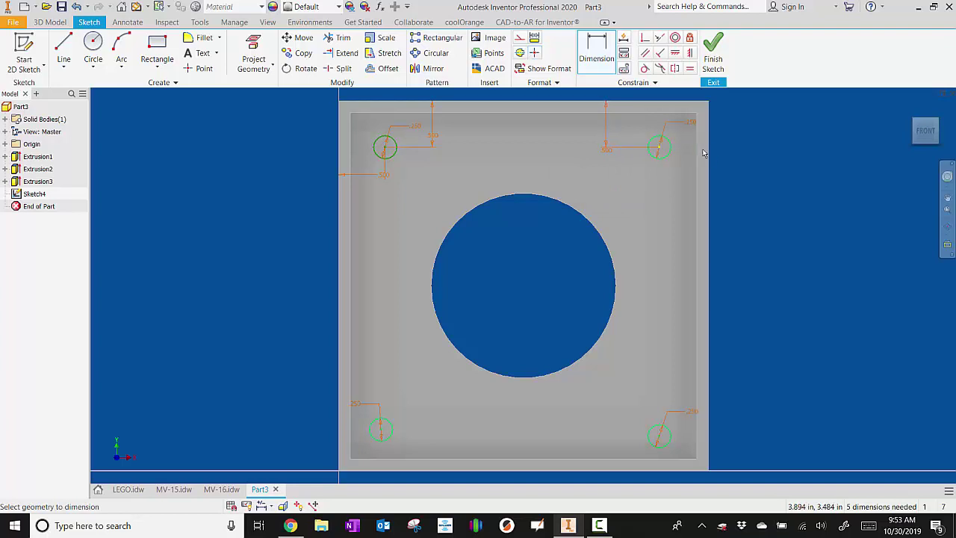
pyautogui.click(709, 154)
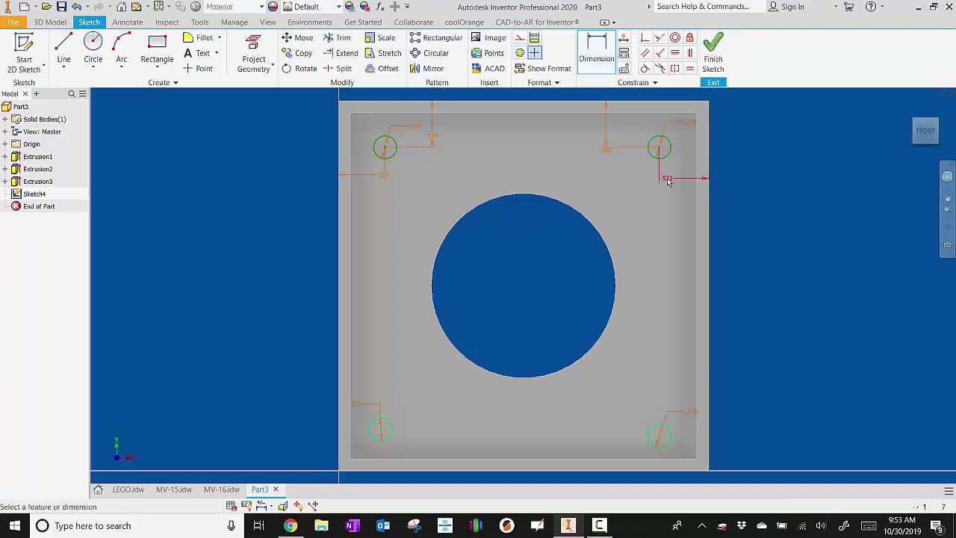
pyautogui.click(667, 181)
pyautogui.write('.5')
pyautogui.press('Return')
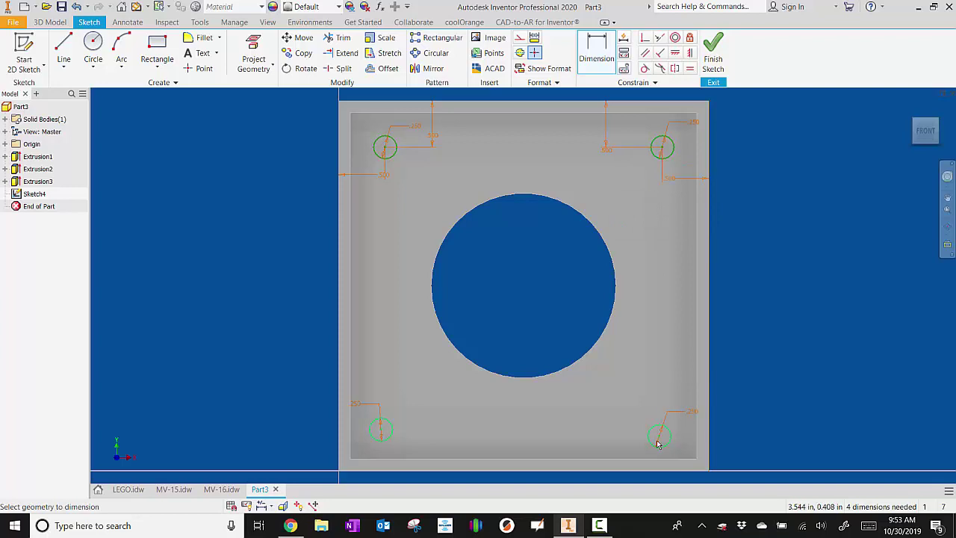
# Dimension the lower-right circle's center 0.5 in from the plate's right and bottom outer edges
pyautogui.click(659, 440)
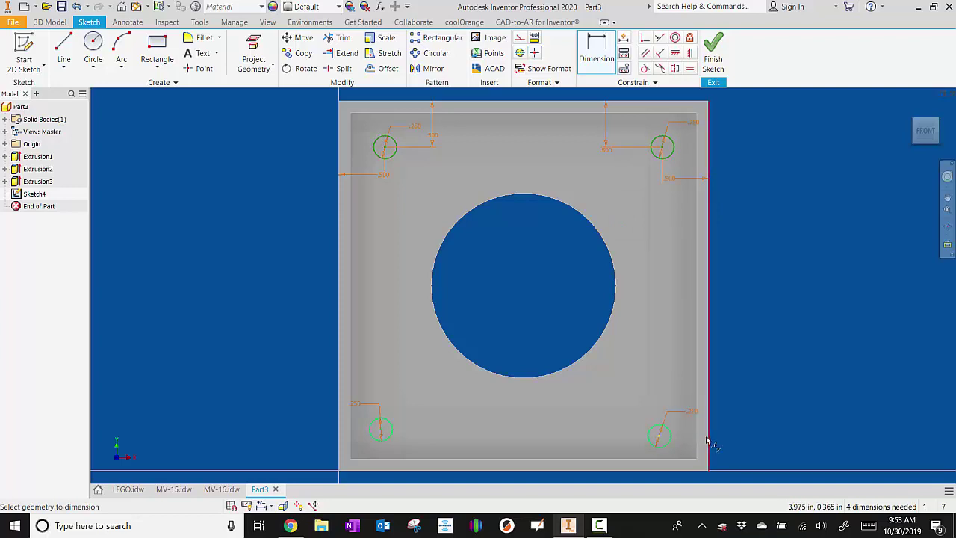
pyautogui.click(708, 442)
pyautogui.click(680, 394)
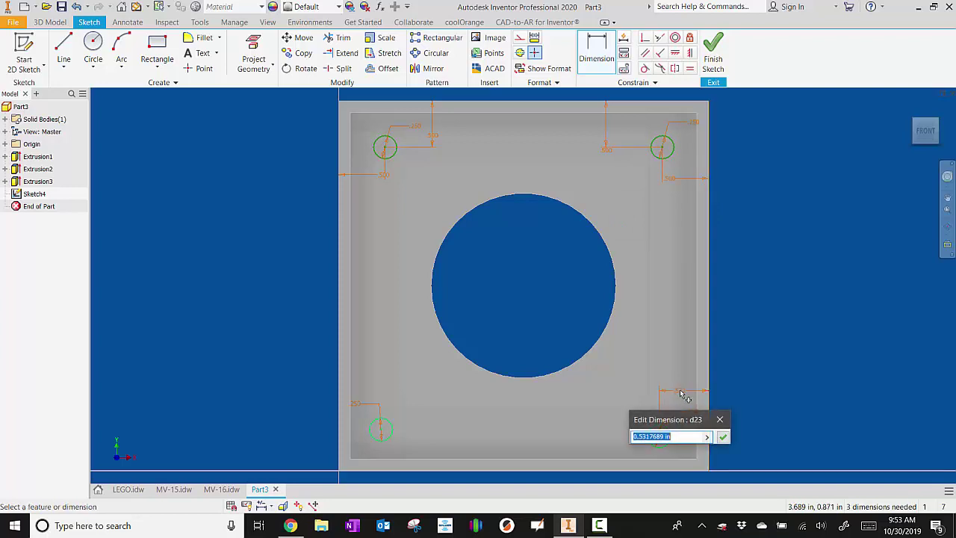
pyautogui.write('.25')
pyautogui.press('Return')
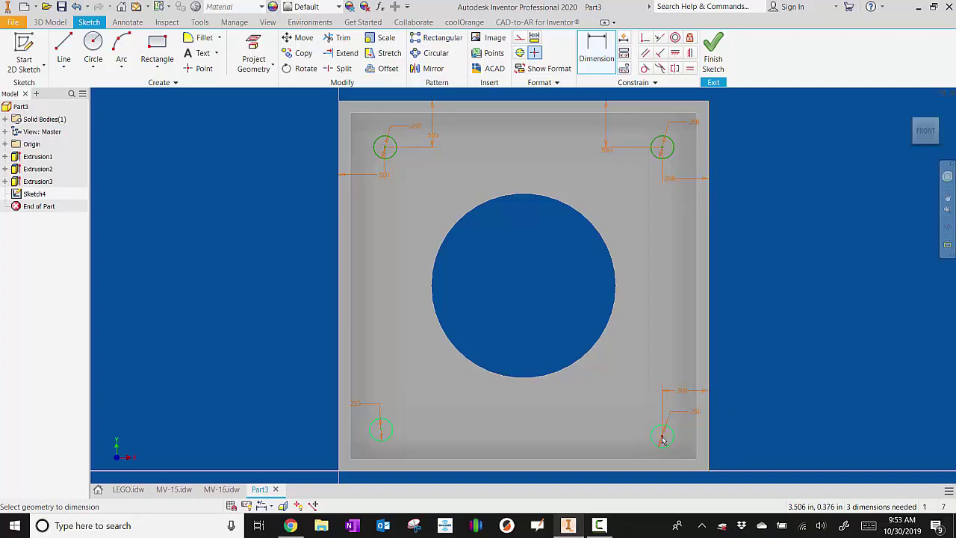
pyautogui.click(669, 471)
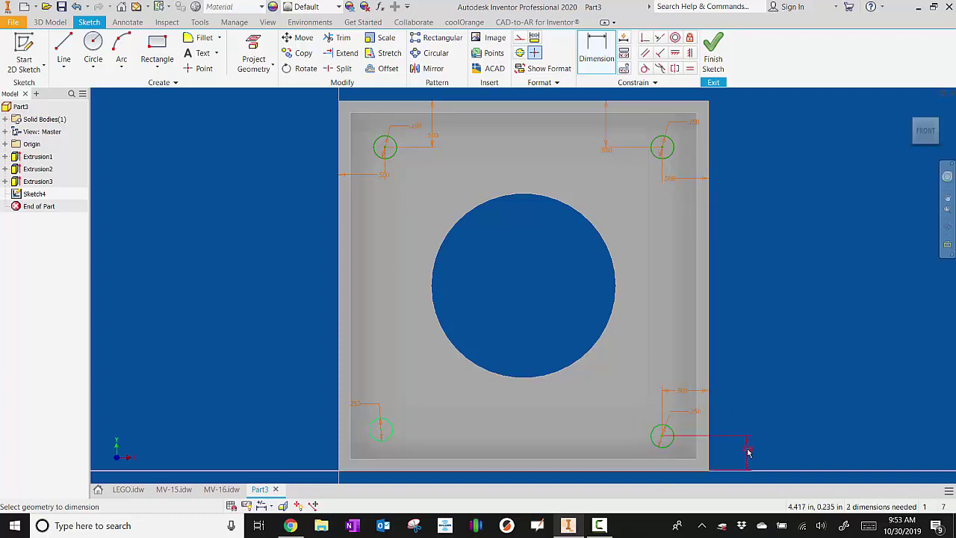
pyautogui.click(748, 452)
pyautogui.write('.5')
pyautogui.press('Return')
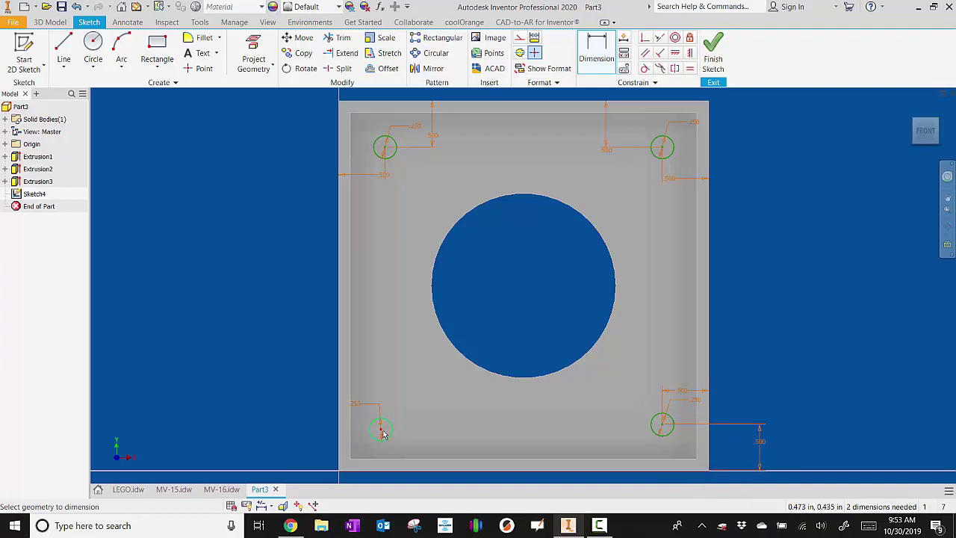
# Dimension the lower-left circle's center 0.5 in from the plate's bottom and left outer edges
pyautogui.click(347, 469)
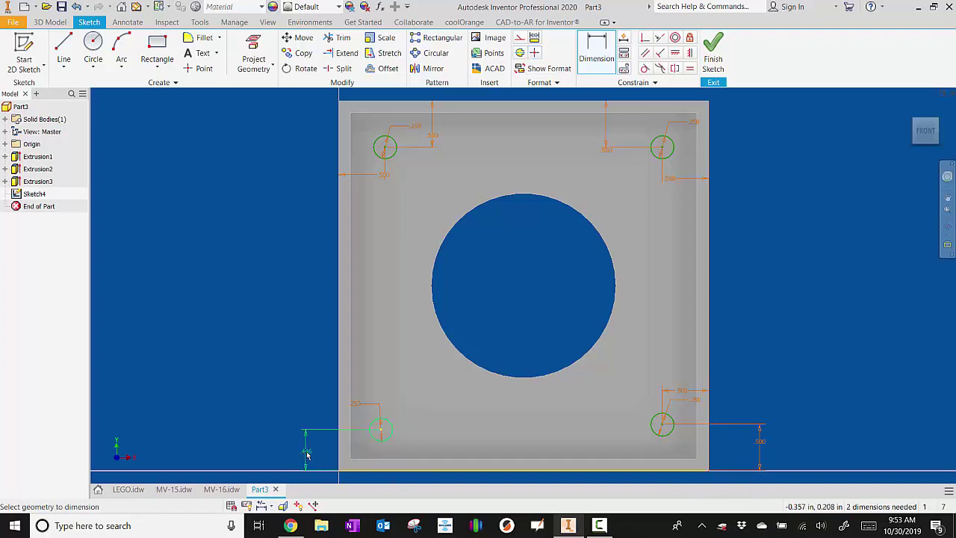
pyautogui.click(305, 452)
pyautogui.write('.5')
pyautogui.press('Return')
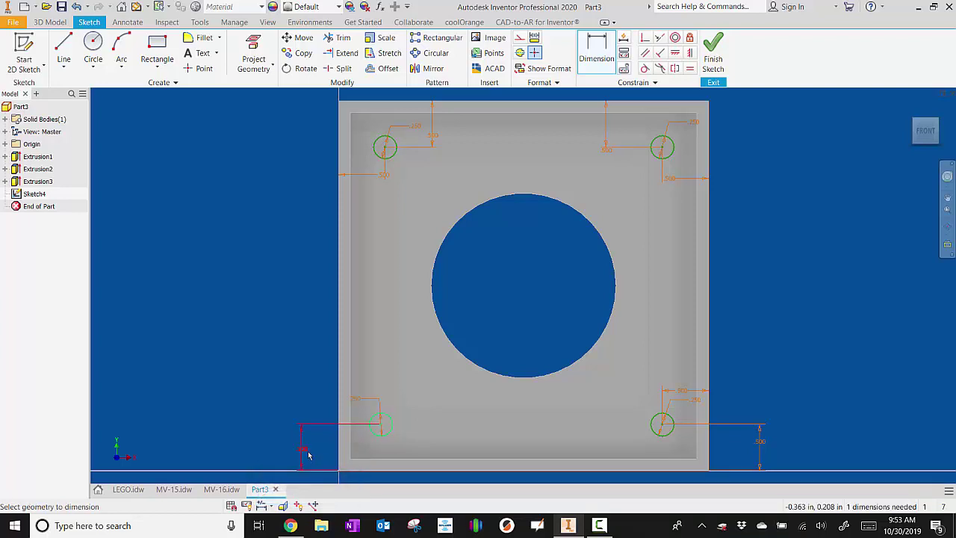
pyautogui.click(347, 426)
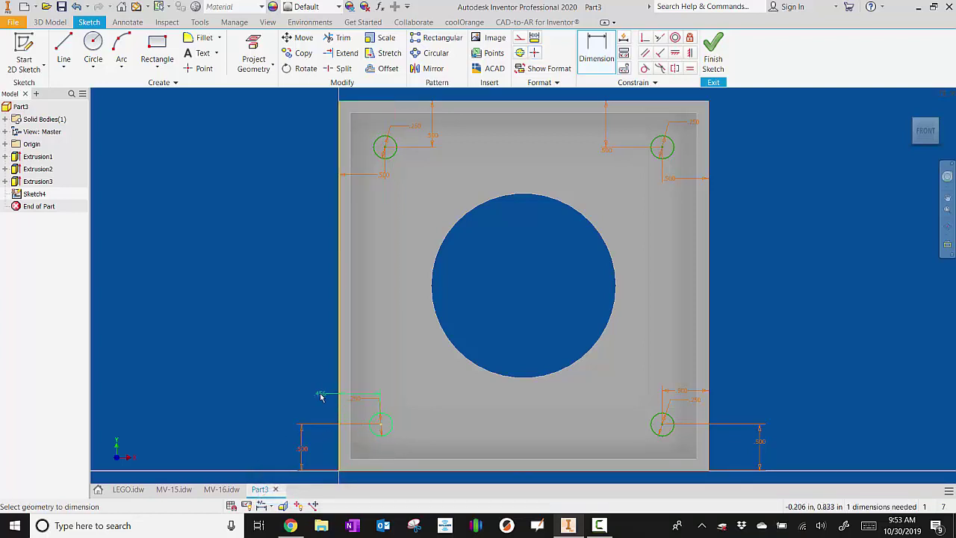
pyautogui.click(317, 398)
pyautogui.write('5')
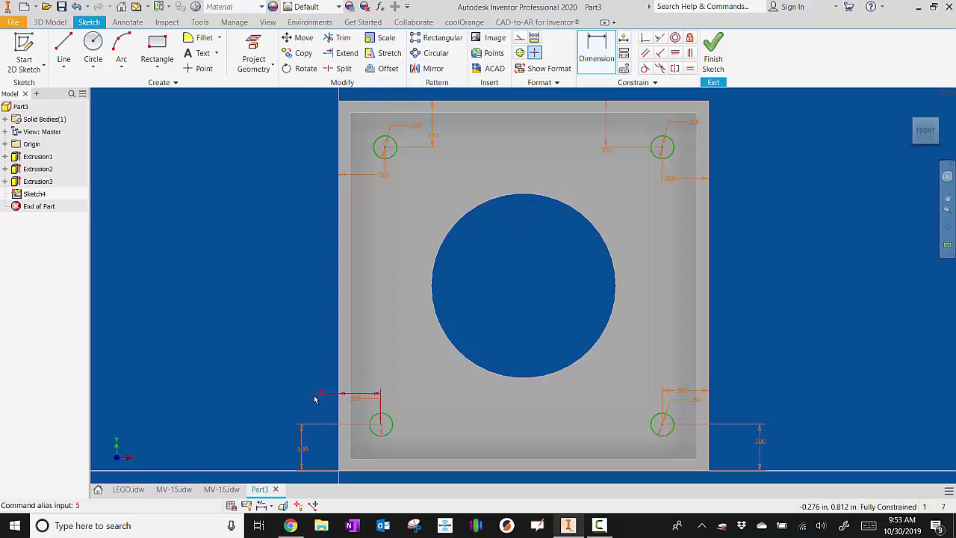
pyautogui.click(324, 396)
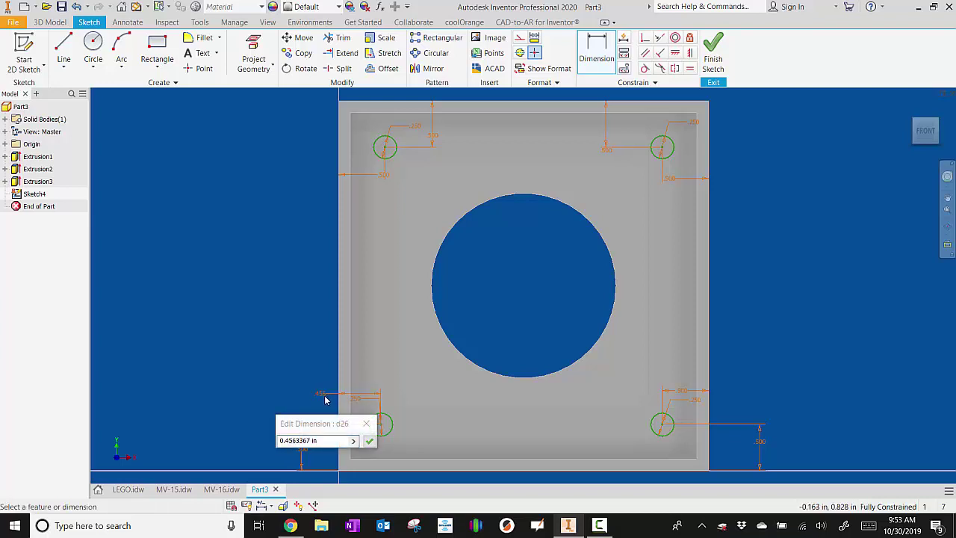
pyautogui.write('.5')
pyautogui.press('Return')
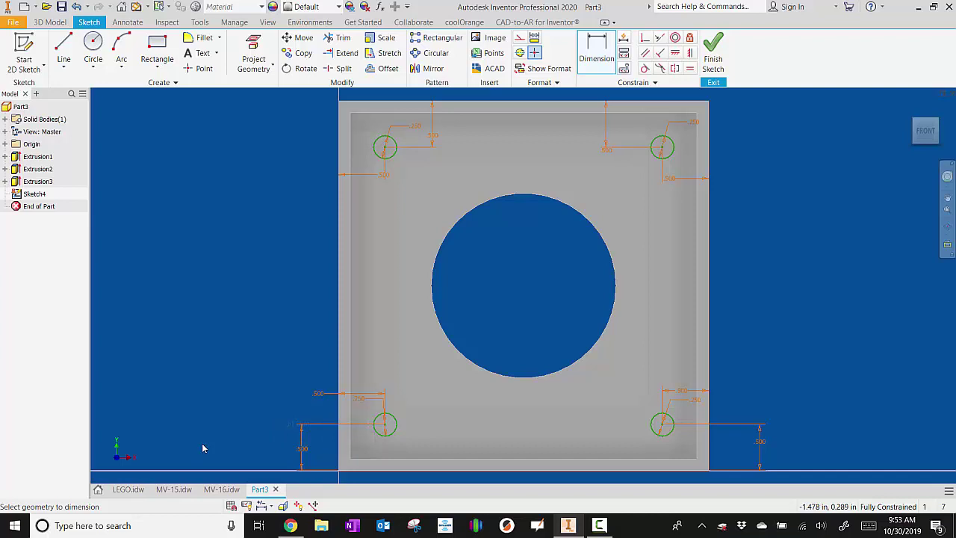
# Extrude the four corner circles as a through-all cut into the plate
pyautogui.press('e')
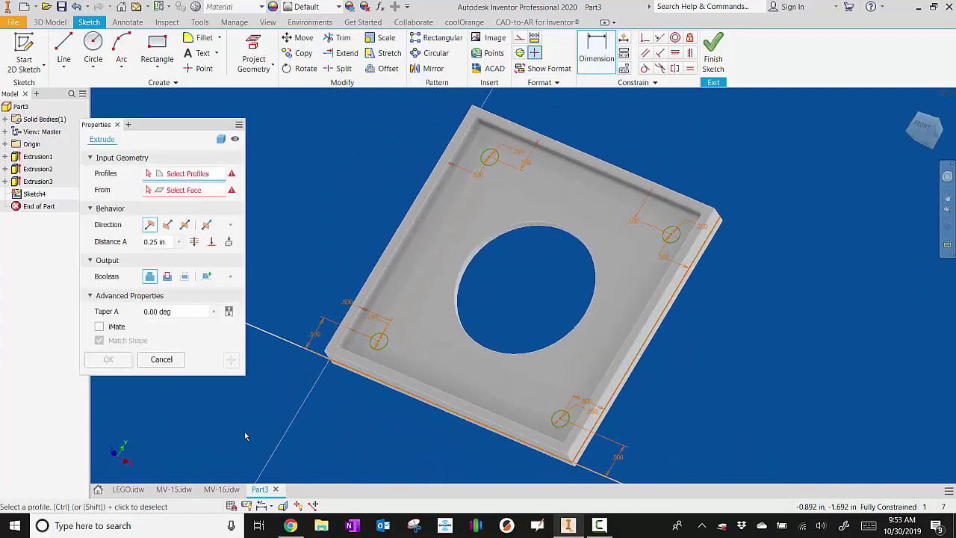
pyautogui.click(167, 276)
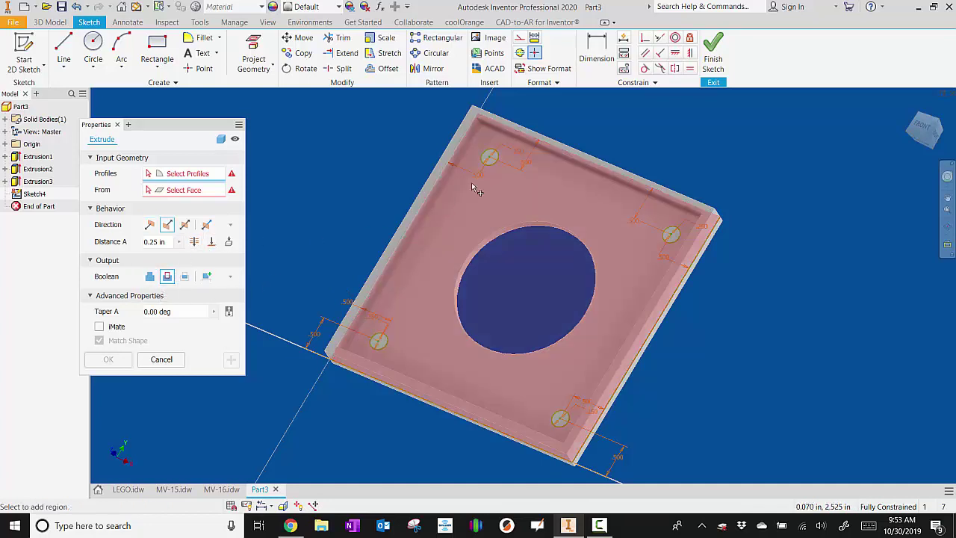
pyautogui.click(526, 181)
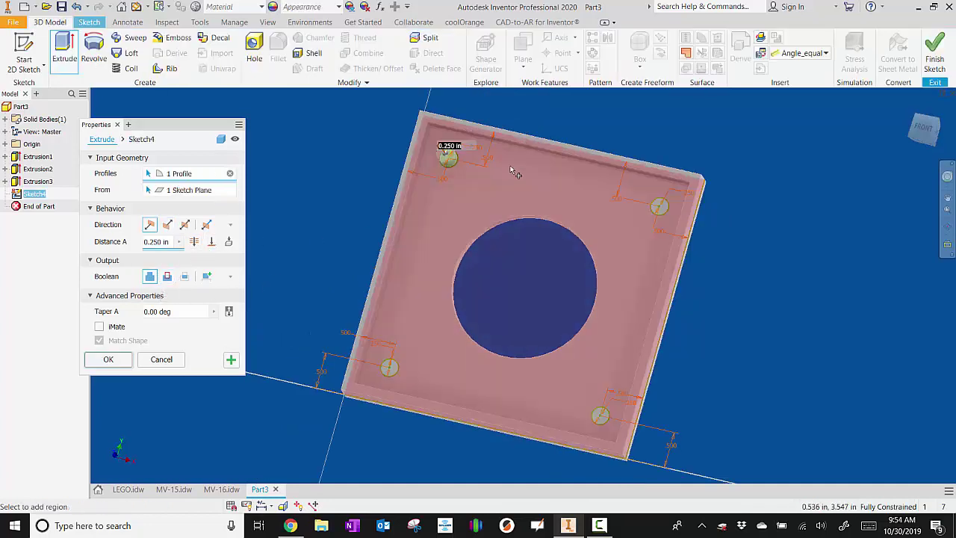
pyautogui.click(659, 206)
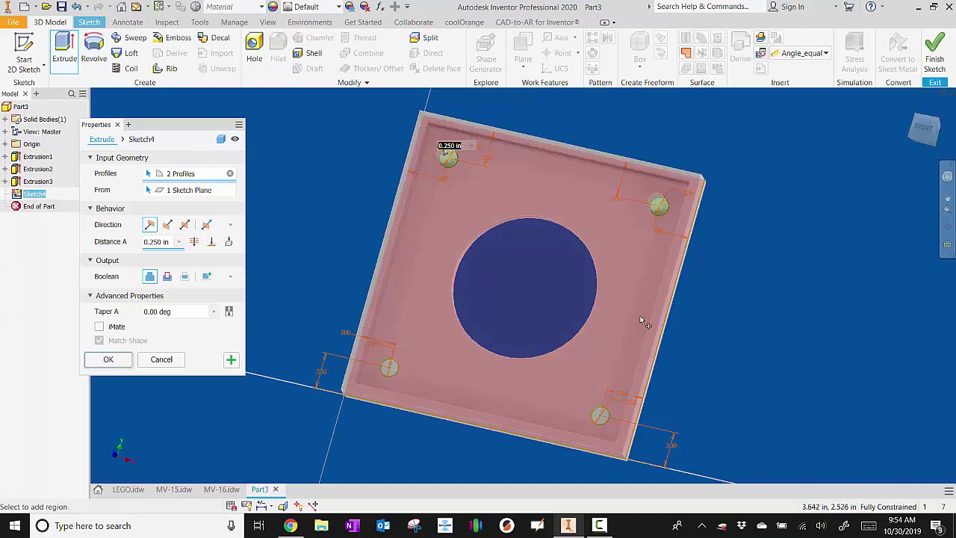
pyautogui.click(599, 414)
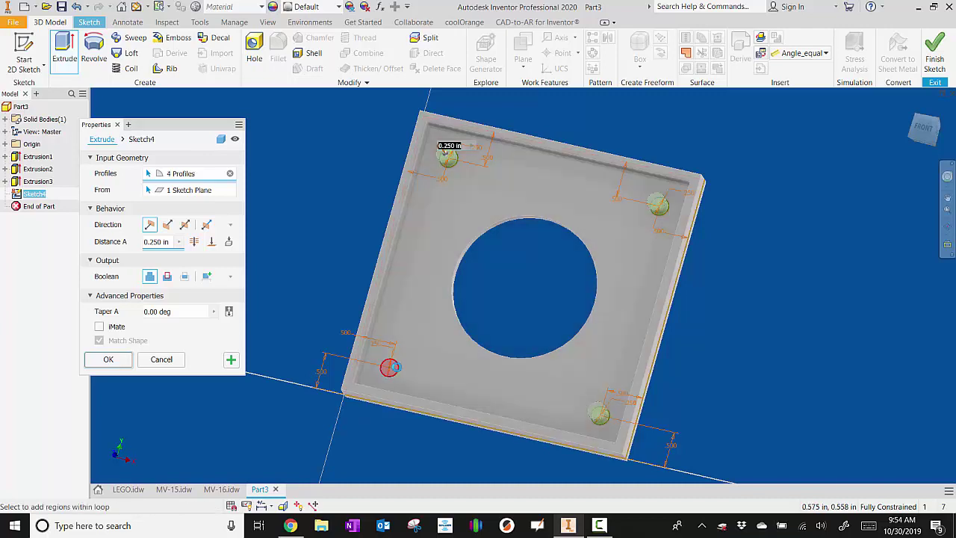
pyautogui.click(194, 241)
pyautogui.click(179, 311)
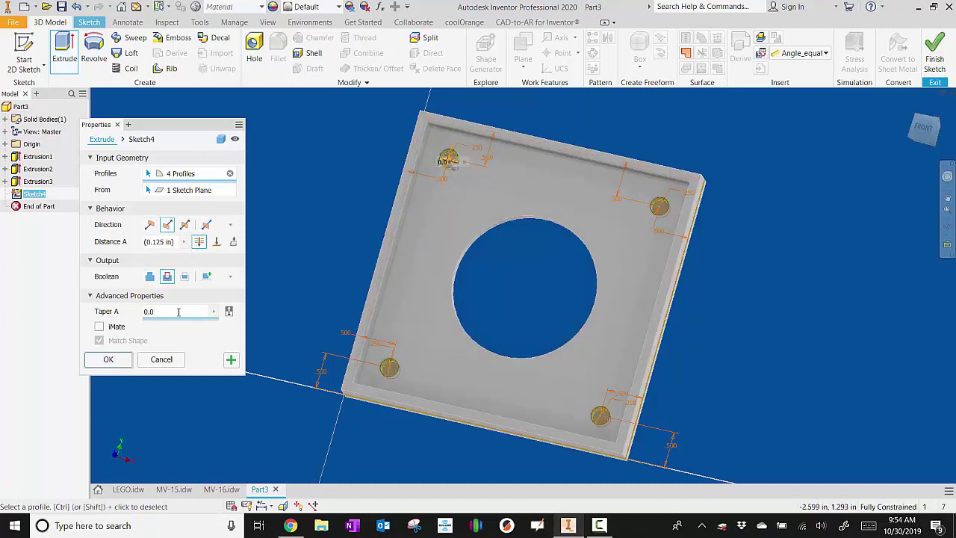
pyautogui.click(109, 359)
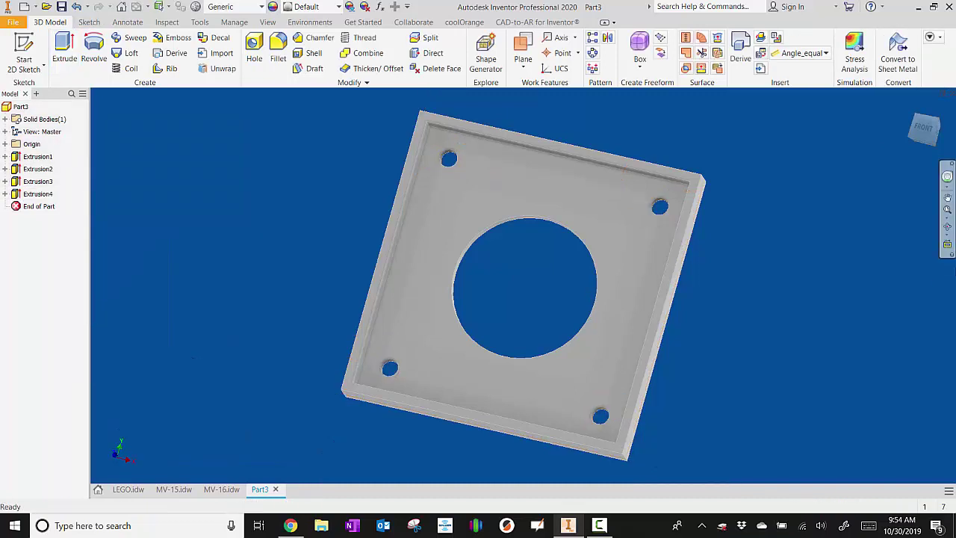
# Inspect the plate with its corner holes from an angle and bring up the MV-15 drawing for comparison
pyautogui.click(947, 230)
pyautogui.moveTo(557, 314)
pyautogui.mouseDown()
pyautogui.moveTo(518, 296)
pyautogui.moveTo(557, 279)
pyautogui.moveTo(557, 315)
pyautogui.mouseUp()
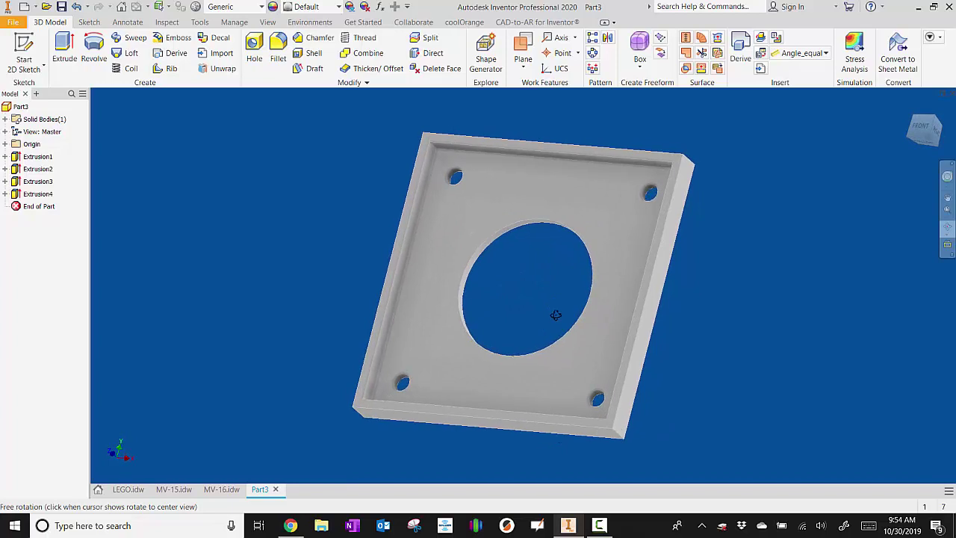
pyautogui.click(174, 490)
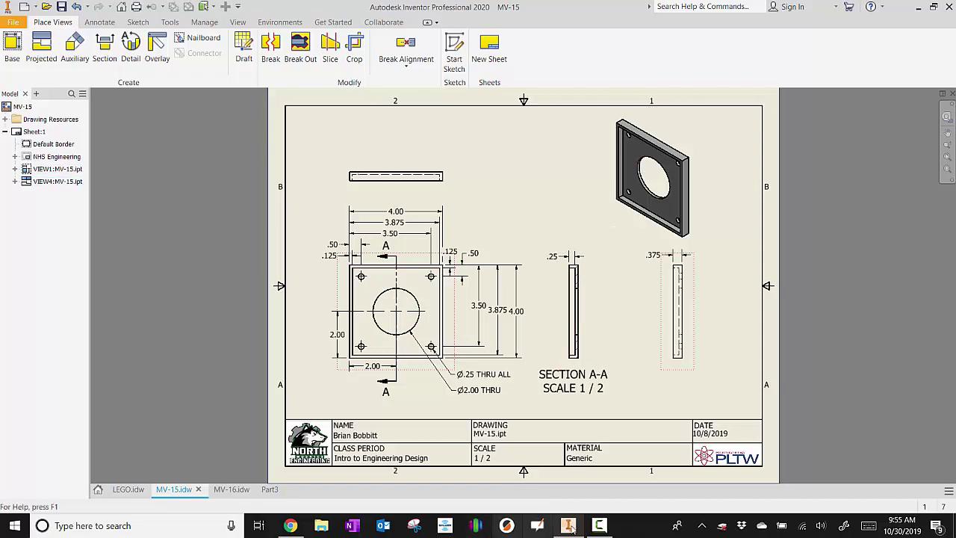
pyautogui.click(601, 527)
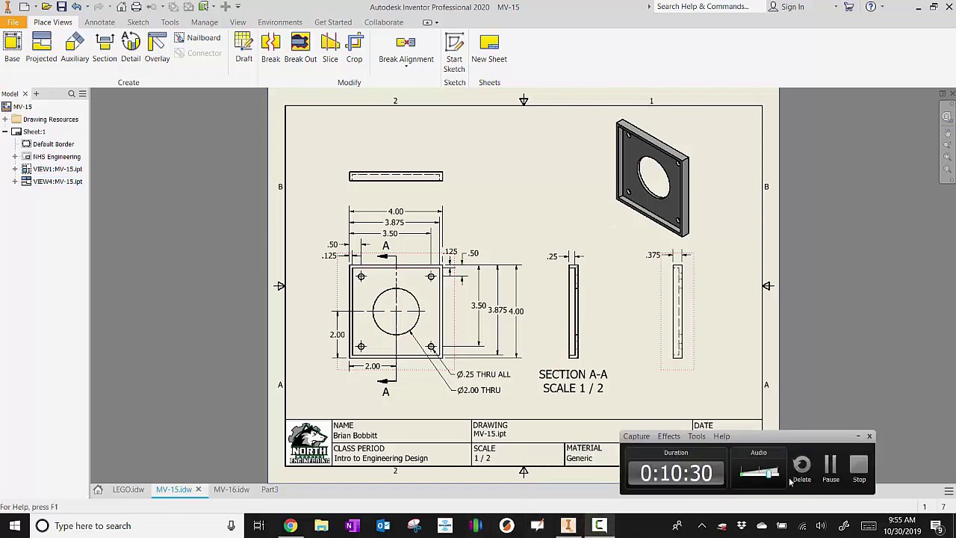